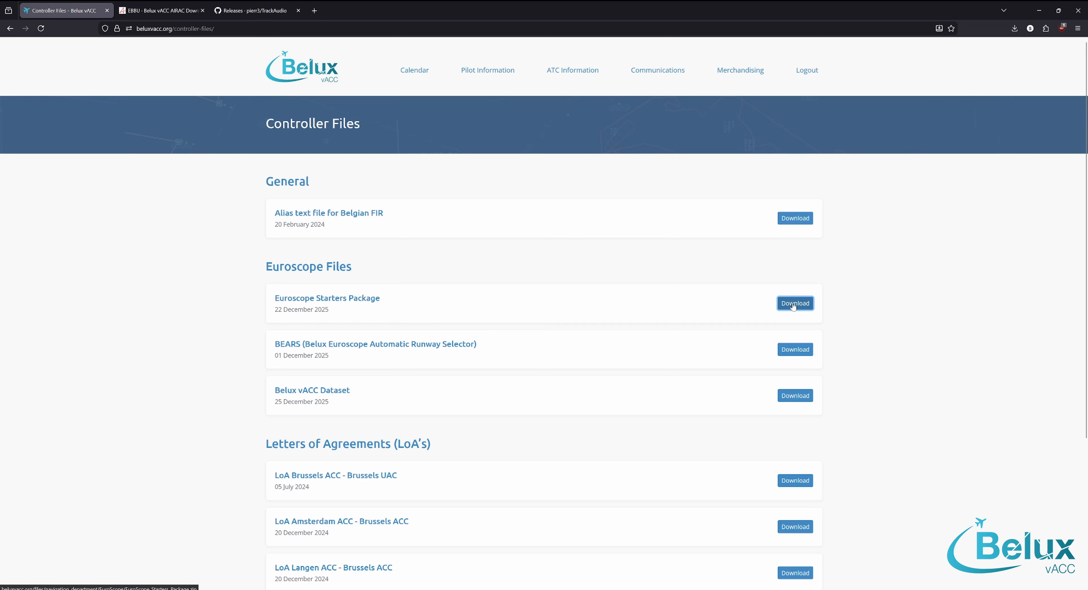
Step: Download the Euroscope Starters Package and launch EuroScopeSetup.3.2.9.msi from its main installer folder, allowing it to run past SmartScreen
{"action": "left_click", "coordinate": [793, 306]}
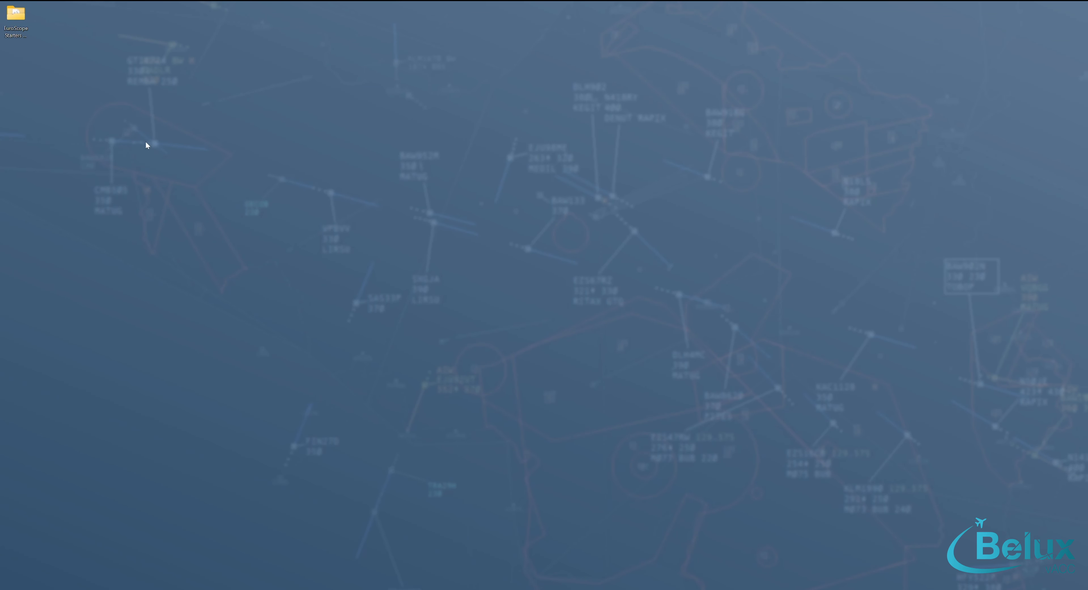
{"action": "double_click", "coordinate": [16, 19]}
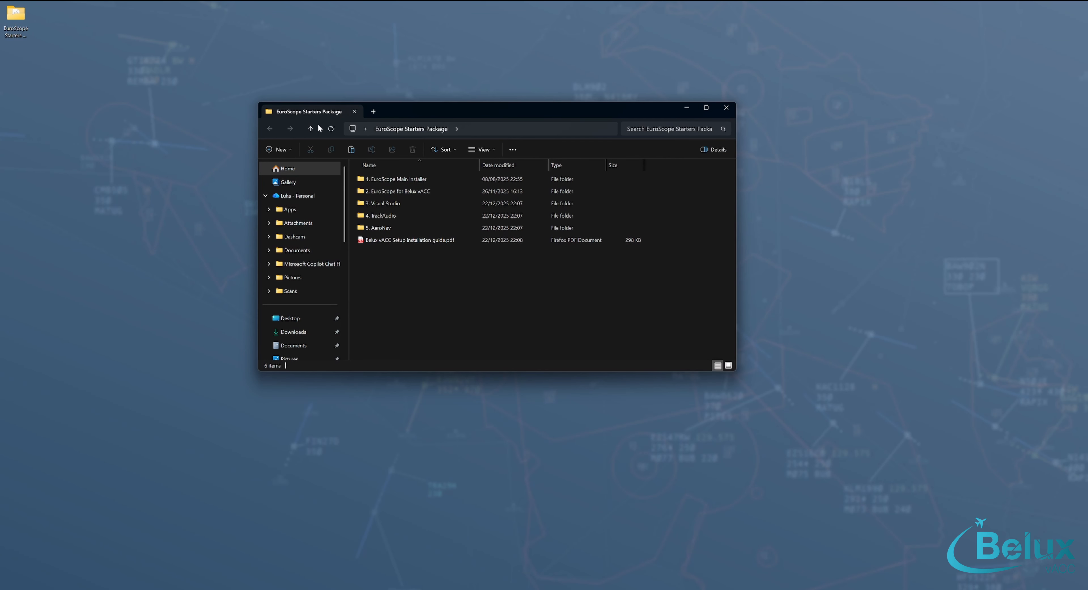
{"action": "double_click", "coordinate": [401, 178]}
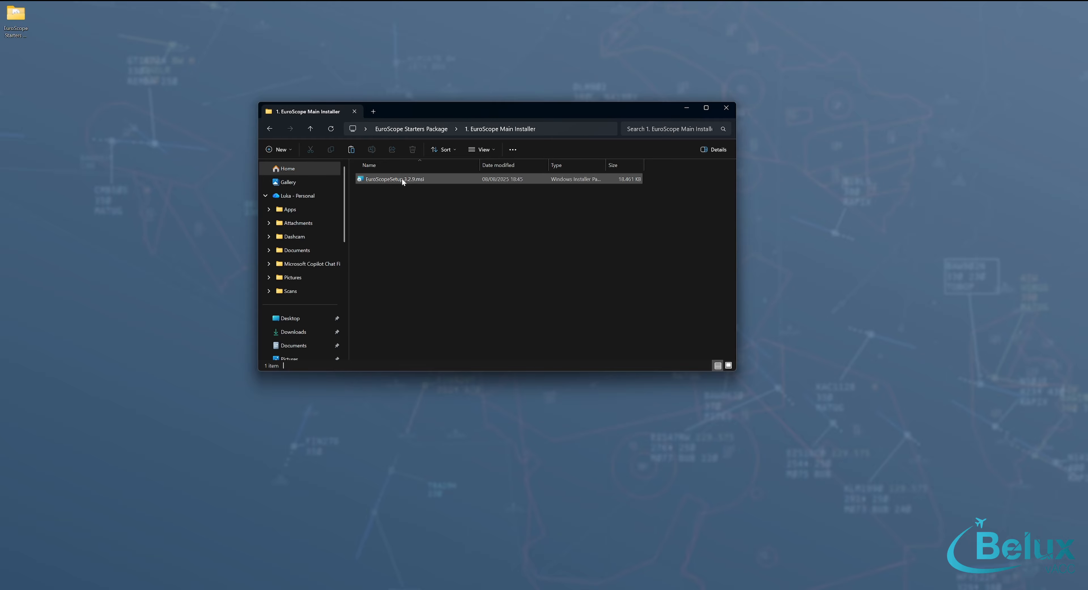
{"action": "double_click", "coordinate": [401, 179]}
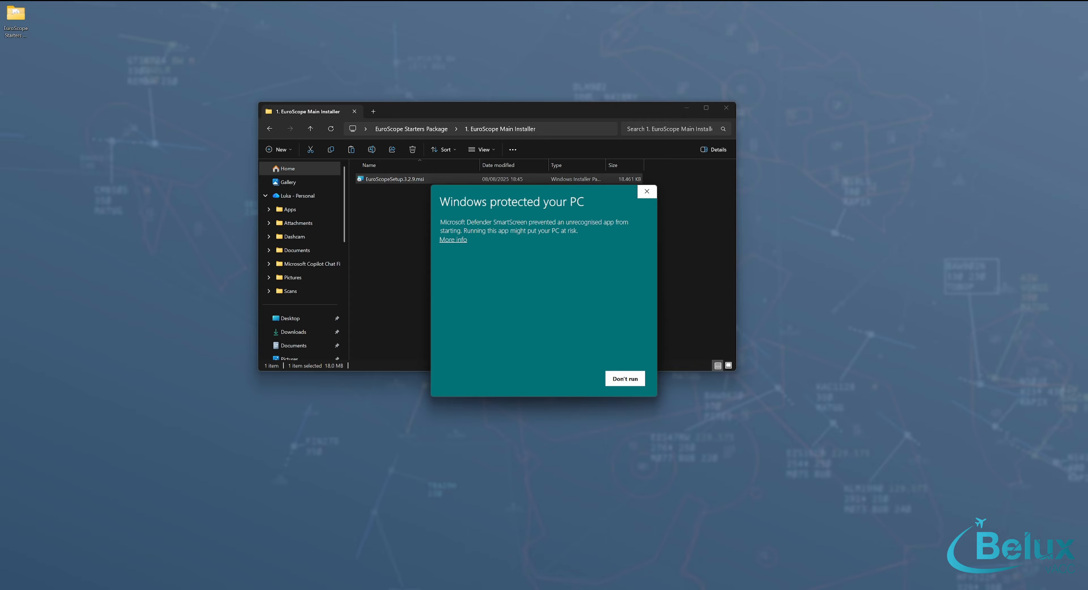
{"action": "left_click", "coordinate": [459, 240]}
{"action": "left_click", "coordinate": [573, 379]}
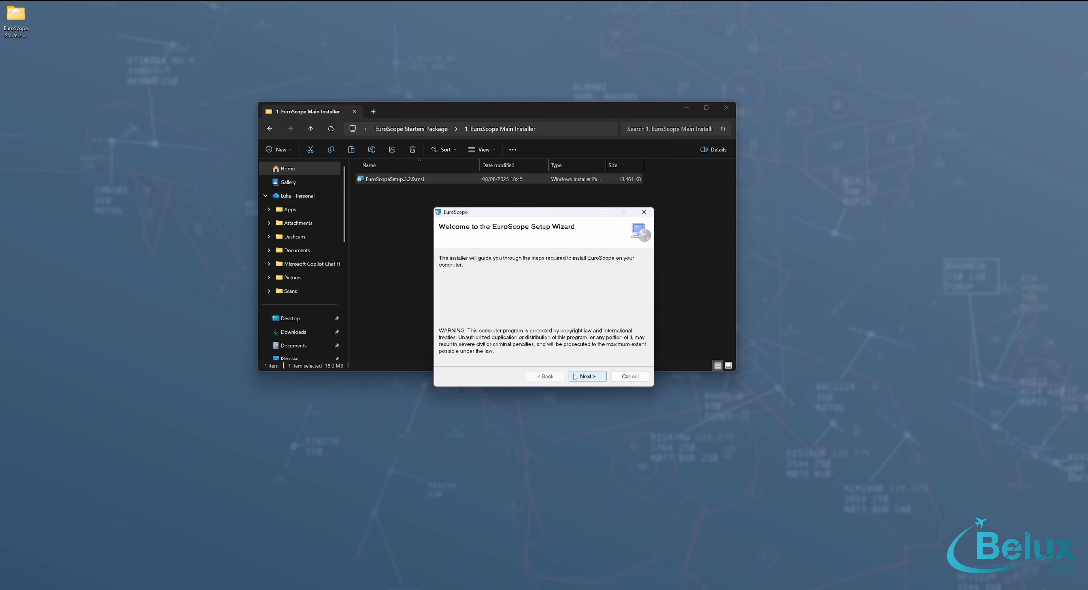
Step: Install EuroScope for the current user only in C:\Program Files (x86)\EuroScope and close the finished setup wizard
{"action": "left_click", "coordinate": [588, 376]}
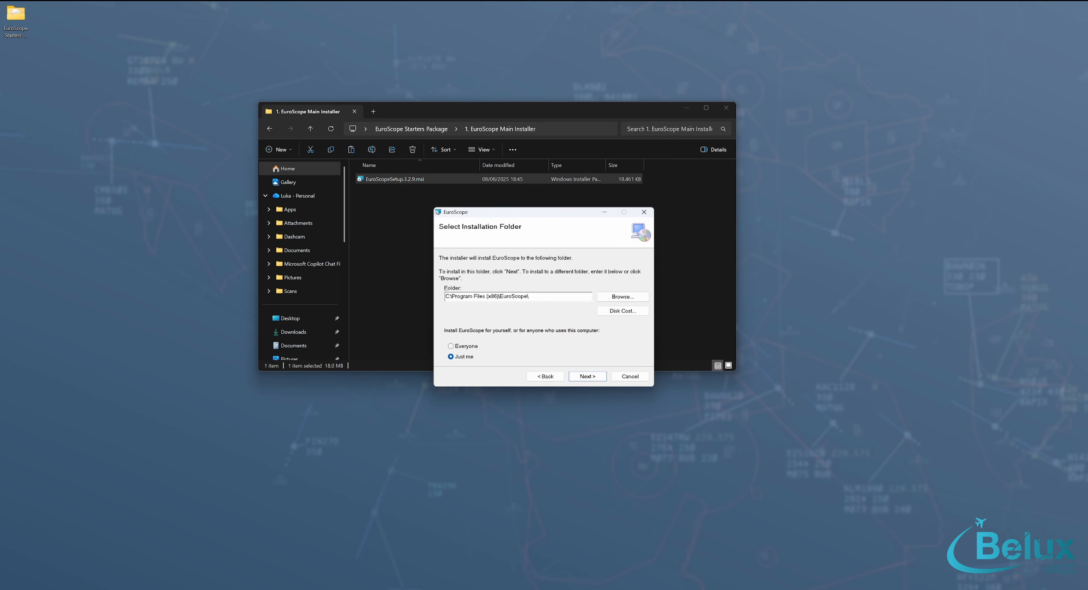
{"action": "left_click_drag", "start_coordinate": [531, 295], "coordinate": [445, 296]}
{"action": "left_click", "coordinate": [528, 296]}
{"action": "left_click", "coordinate": [585, 376]}
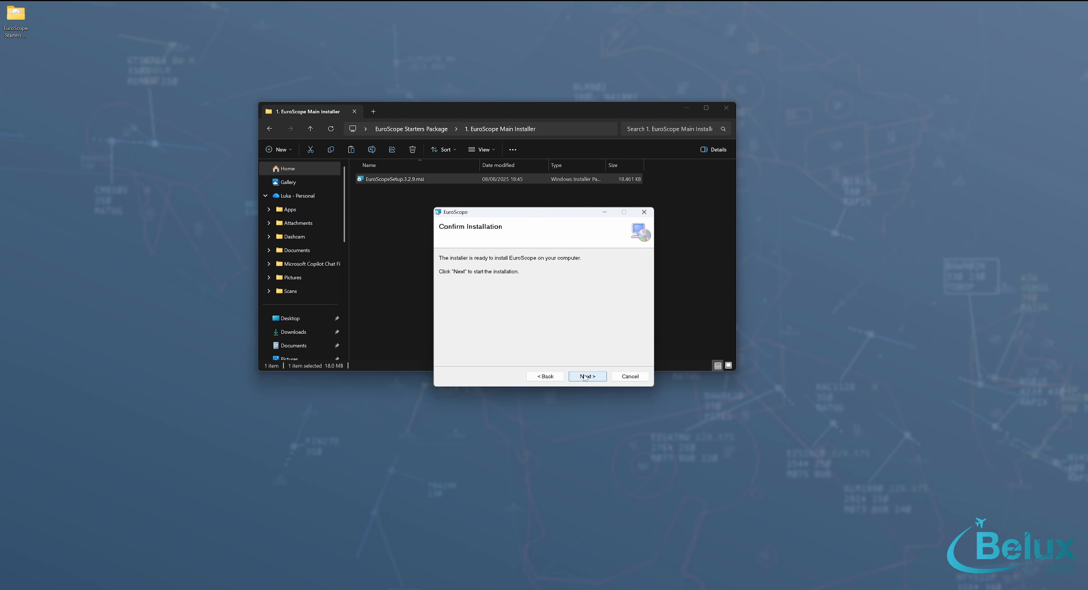
{"action": "left_click", "coordinate": [585, 376]}
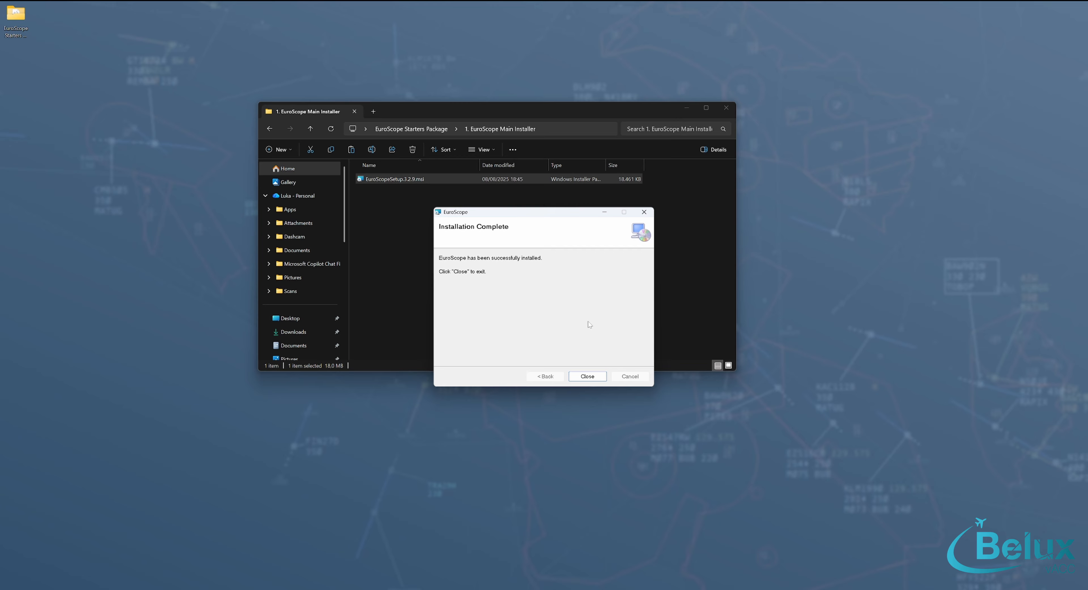
{"action": "left_click", "coordinate": [587, 376]}
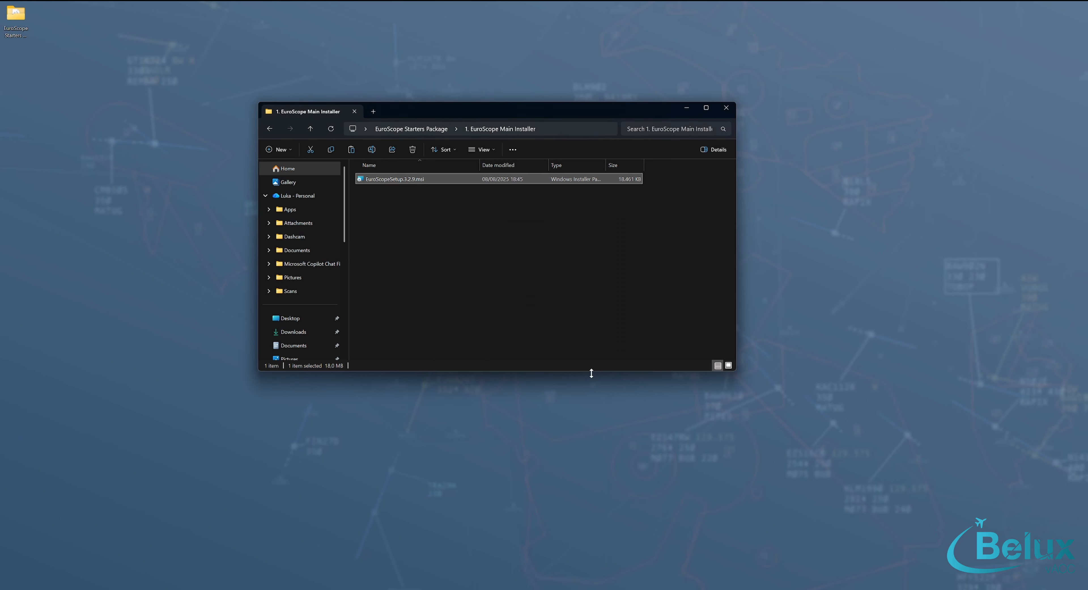
Step: Launch EuroScope for Belux vACC.exe from the starters package's second folder, allowing it to run past SmartScreen
{"action": "left_click", "coordinate": [432, 129]}
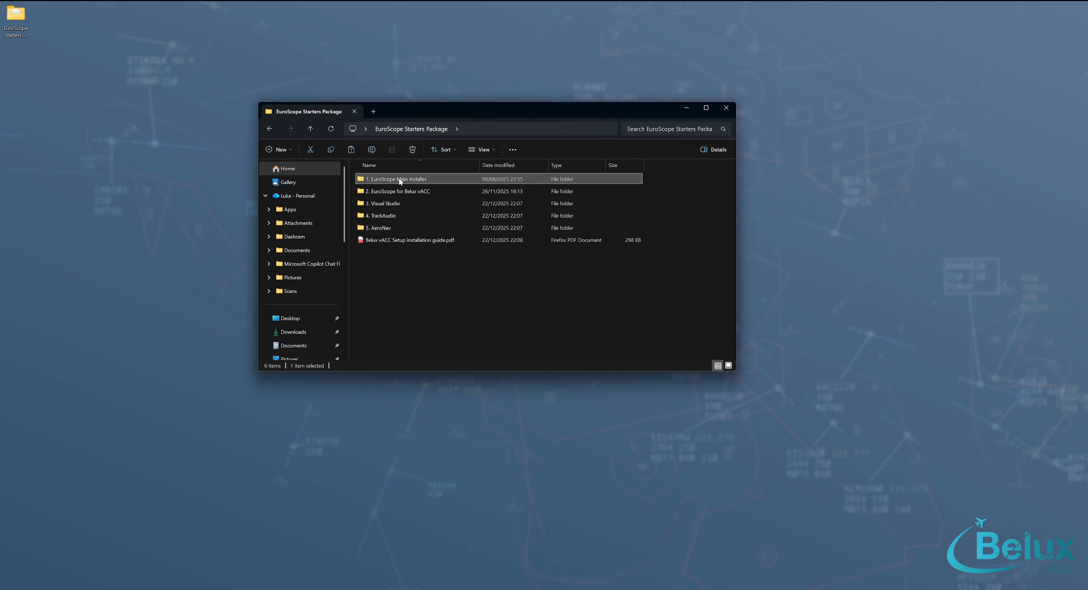
{"action": "double_click", "coordinate": [413, 189]}
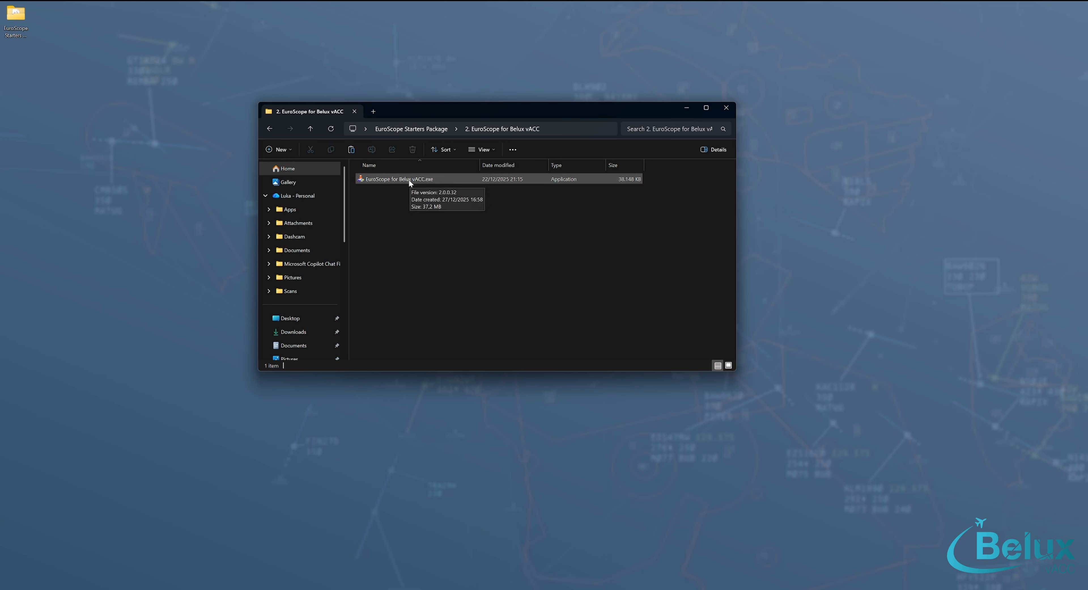
{"action": "double_click", "coordinate": [409, 180]}
{"action": "left_click", "coordinate": [459, 241]}
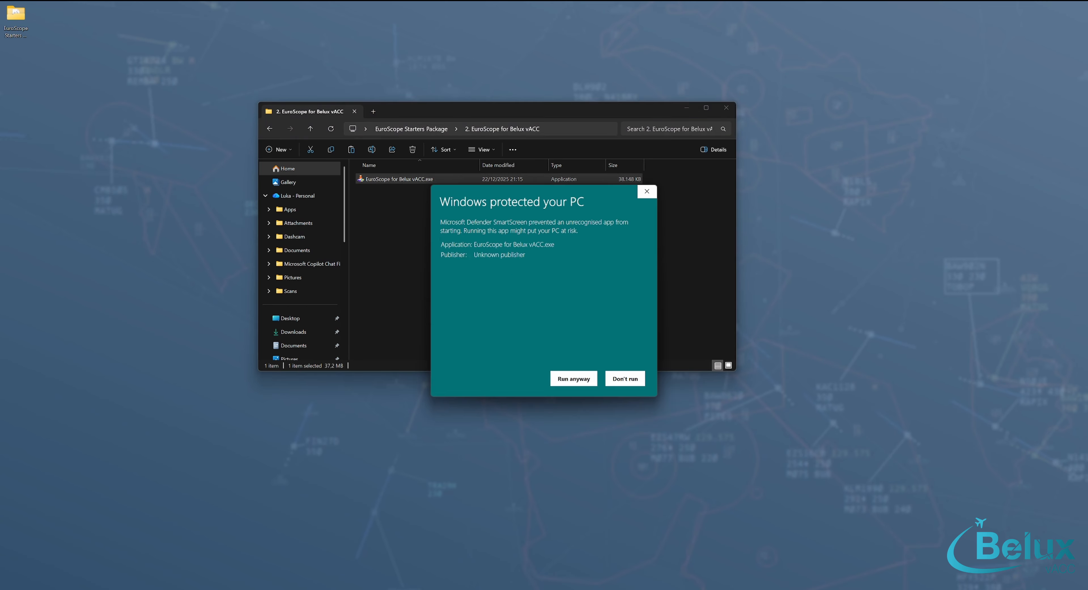
{"action": "left_click", "coordinate": [571, 379]}
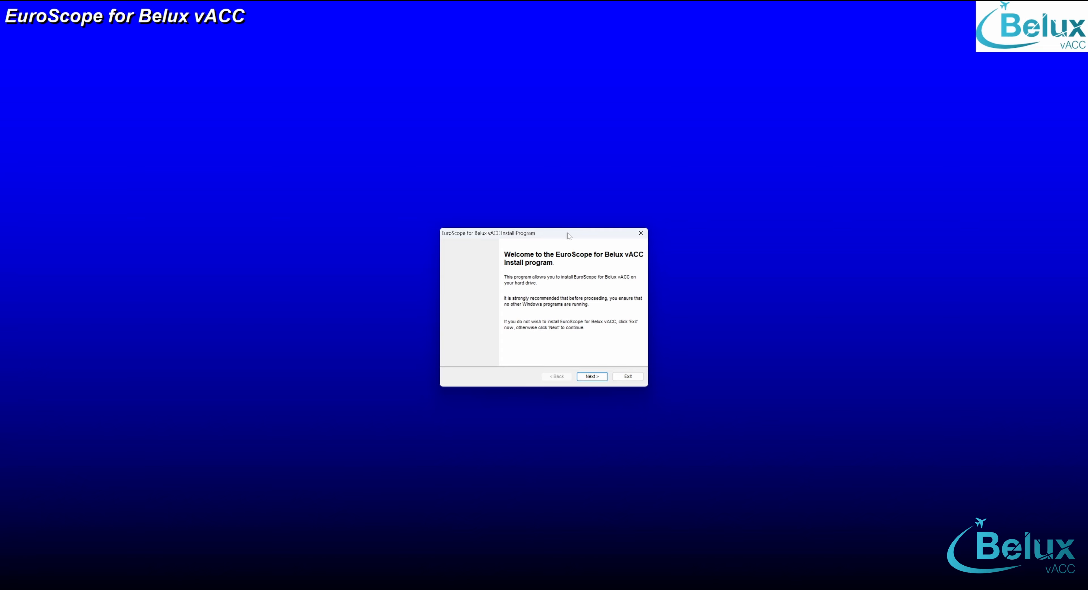
Step: Accept the license and install EuroScope for Belux vACC into a new EuroScope folder in the user's Documents, and exit the installer
{"action": "left_click", "coordinate": [582, 359]}
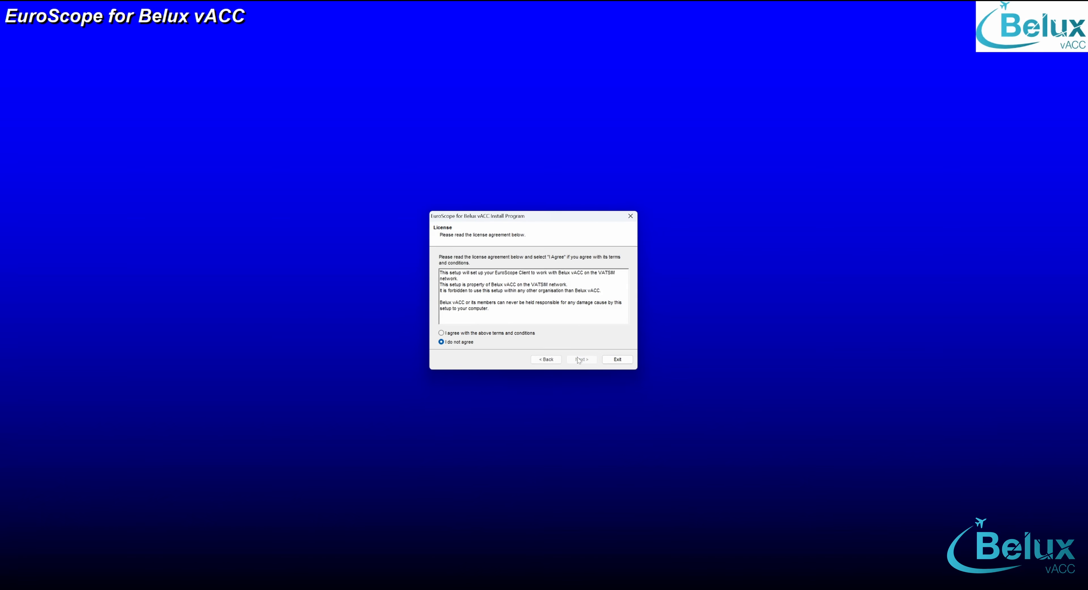
{"action": "left_click", "coordinate": [442, 333]}
{"action": "left_click", "coordinate": [578, 361]}
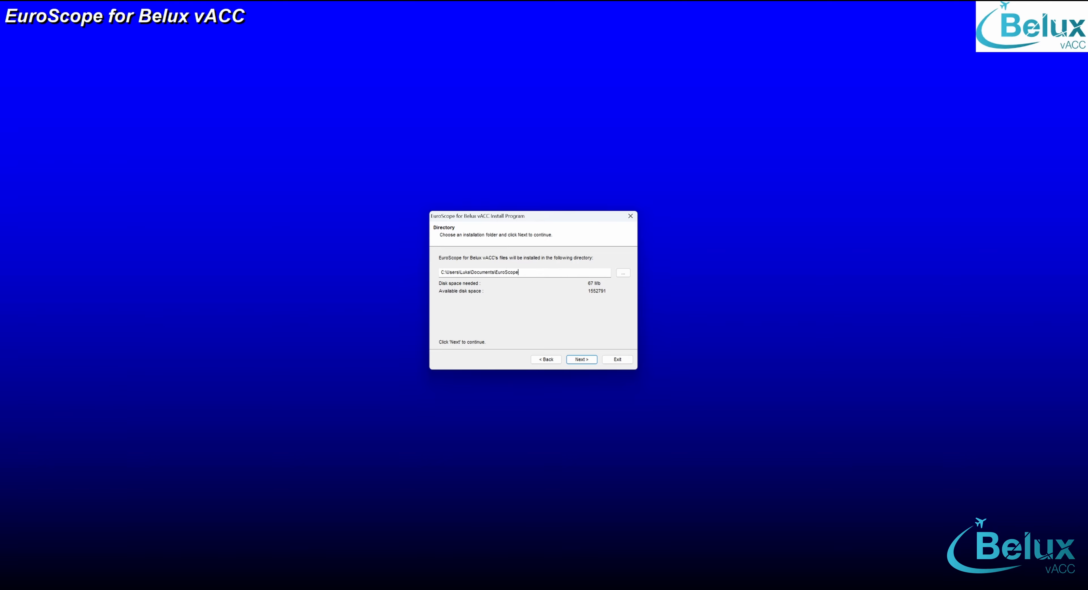
{"action": "left_click_drag", "start_coordinate": [520, 273], "coordinate": [439, 272]}
{"action": "left_click", "coordinate": [585, 360]}
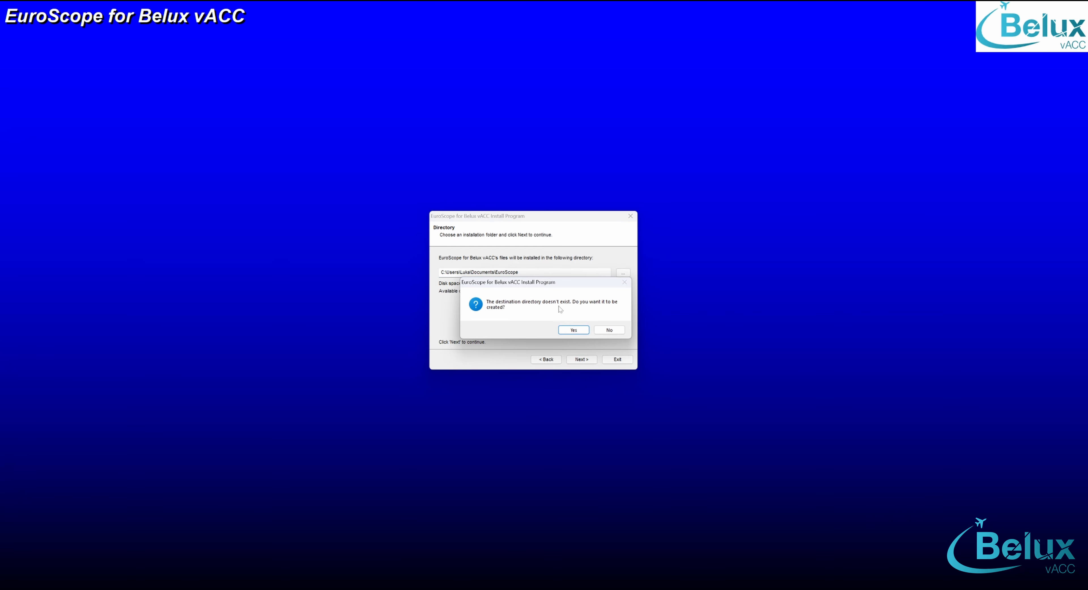
{"action": "left_click", "coordinate": [572, 330]}
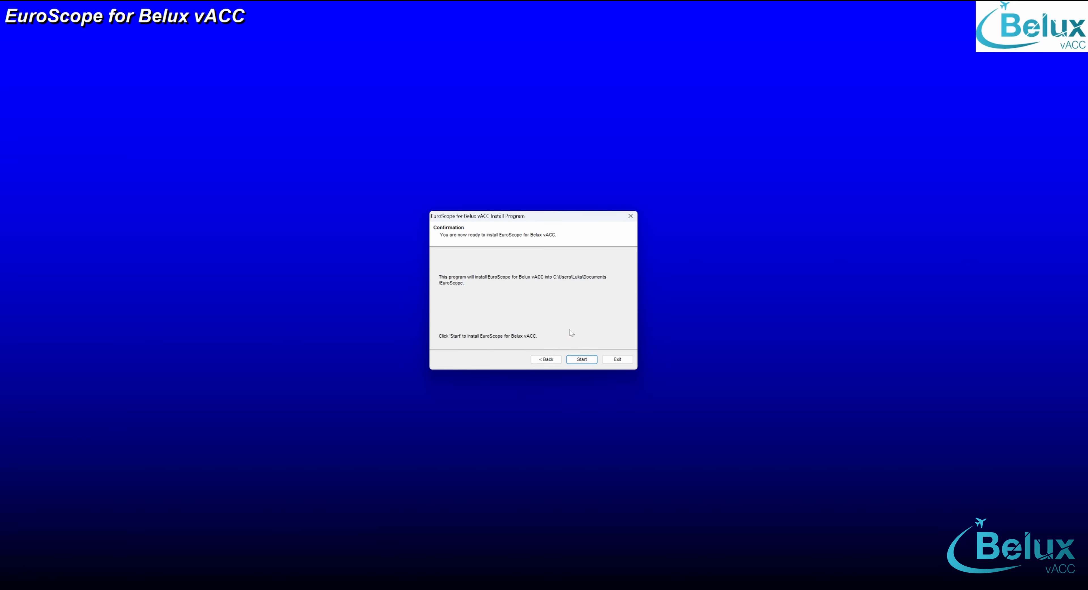
{"action": "left_click", "coordinate": [582, 359]}
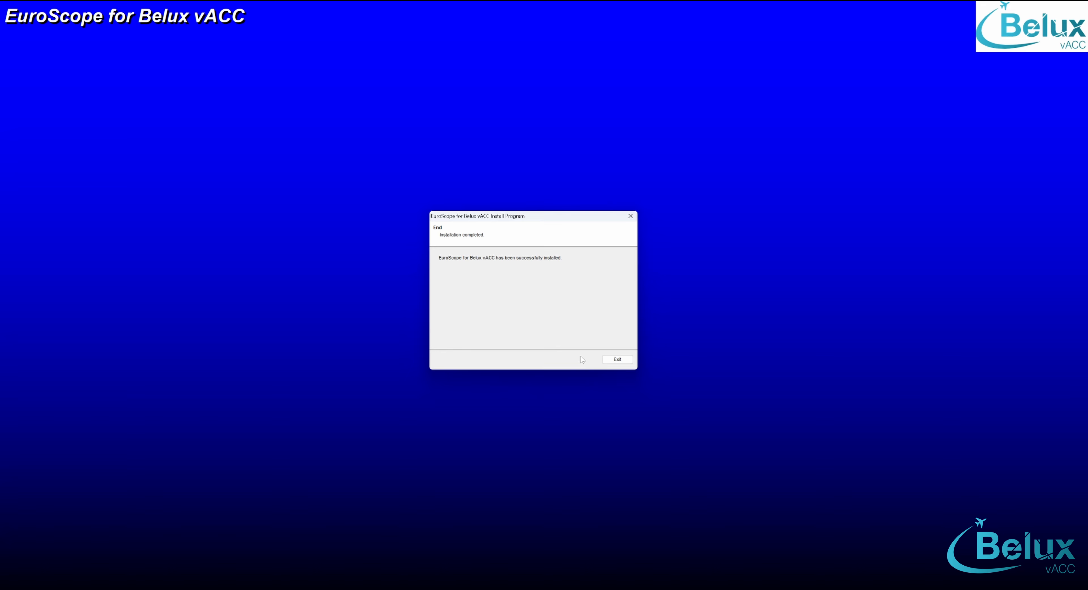
{"action": "left_click", "coordinate": [616, 359]}
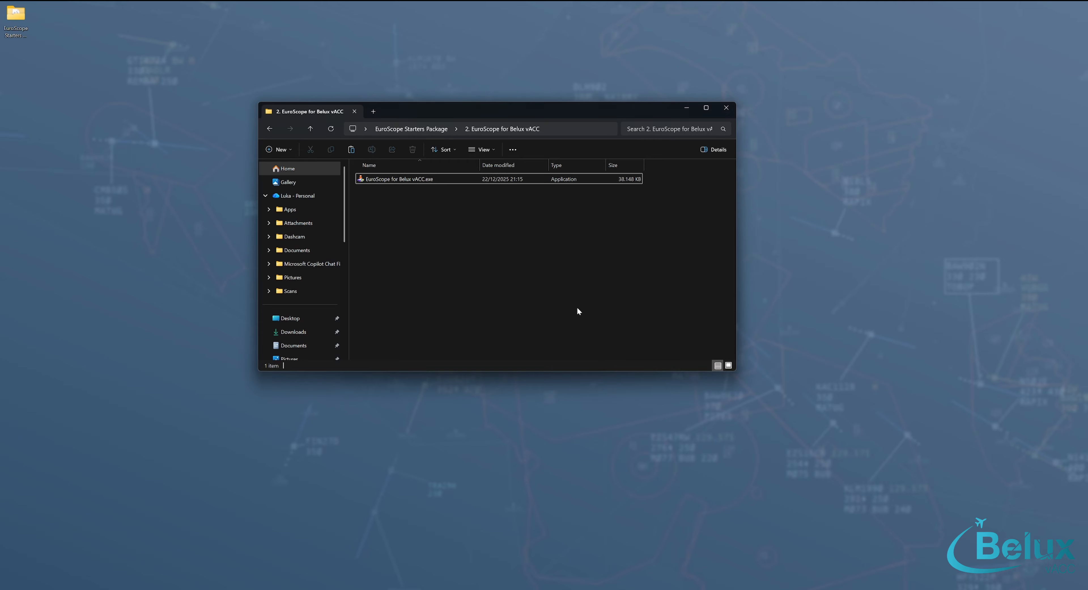
Step: Open the 3. Visual Studio folder of the starters package to see what it contains
{"action": "left_click", "coordinate": [416, 130]}
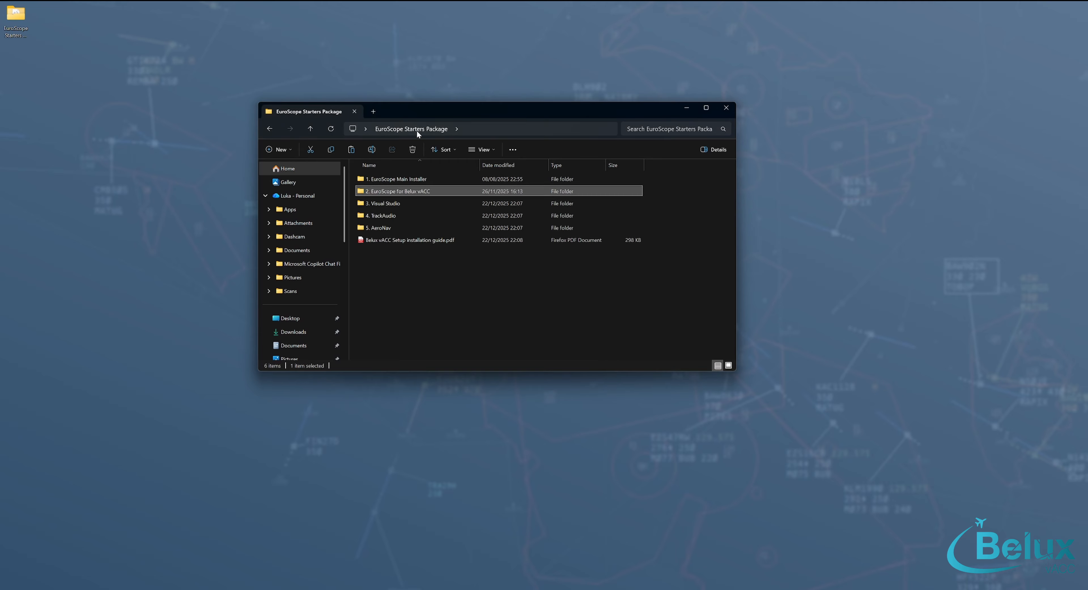
{"action": "double_click", "coordinate": [395, 203]}
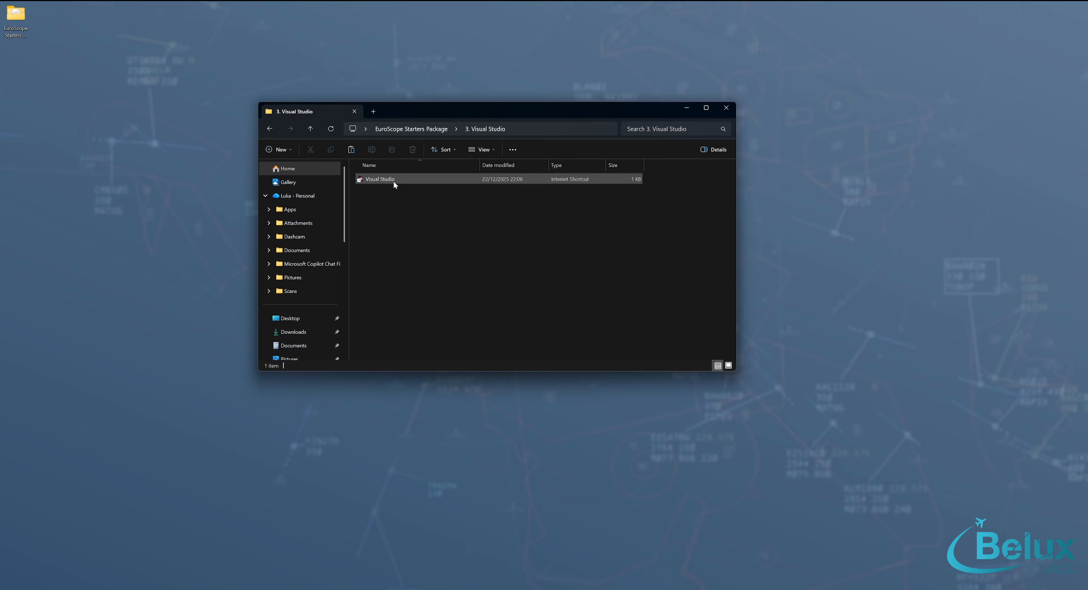
Step: Open the package's 4. TrackAudio folder, switch to the browser and download trackaudio-1.3.4-beta.2-x64-setup.exe from the TrackAudio GitHub releases
{"action": "left_click", "coordinate": [427, 131]}
{"action": "double_click", "coordinate": [400, 215]}
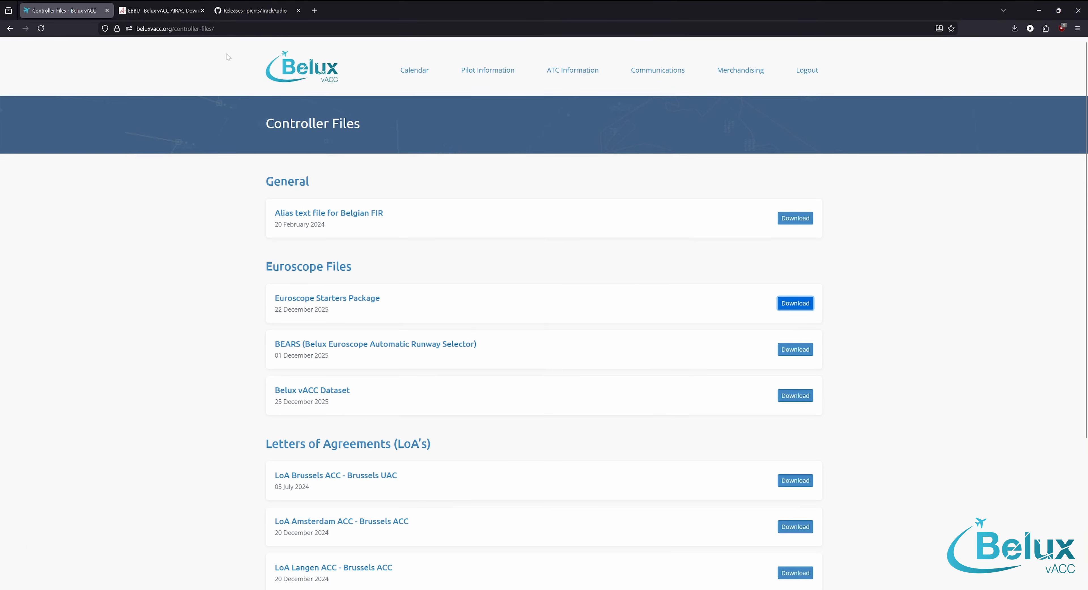
{"action": "left_click", "coordinate": [255, 11]}
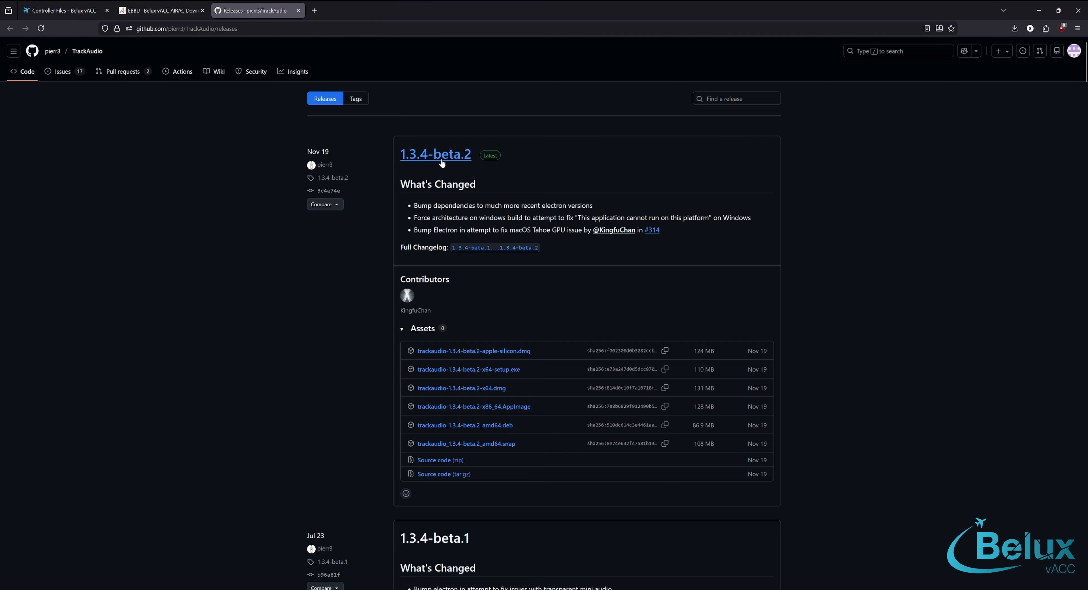
{"action": "left_click", "coordinate": [473, 373]}
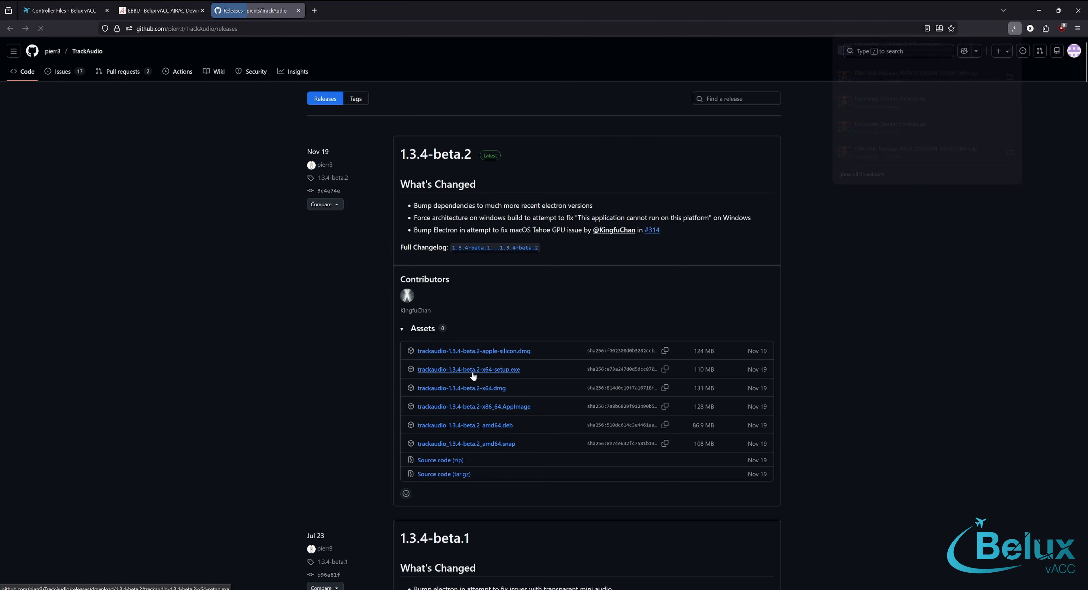
Step: Run the downloaded TrackAudio setup past SmartScreen to install it, and close the TrackAudio window that opens
{"action": "left_click", "coordinate": [887, 49]}
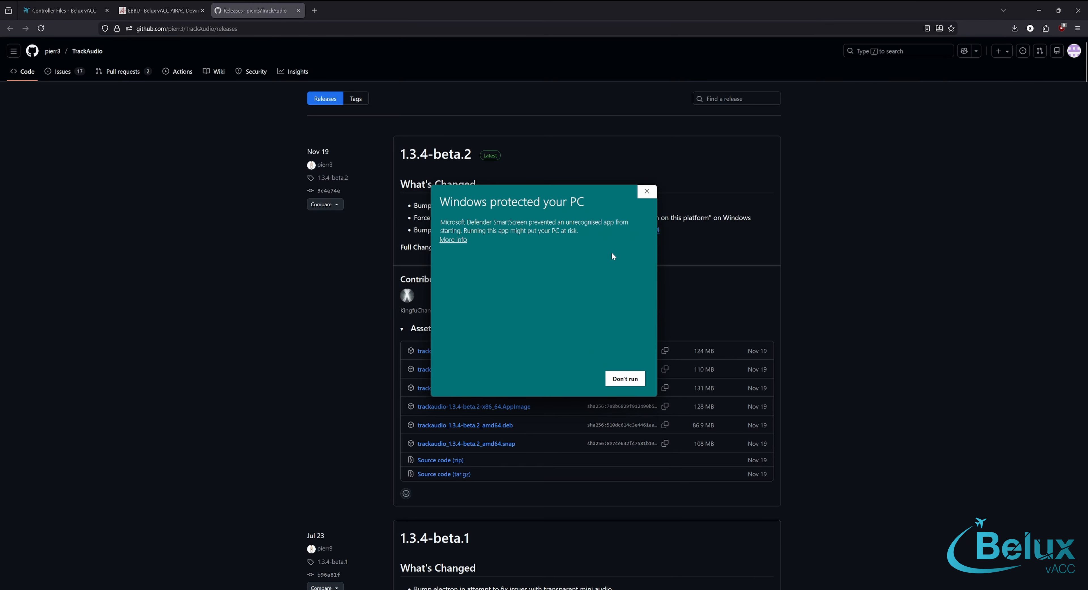
{"action": "left_click", "coordinate": [454, 240]}
{"action": "left_click", "coordinate": [575, 371]}
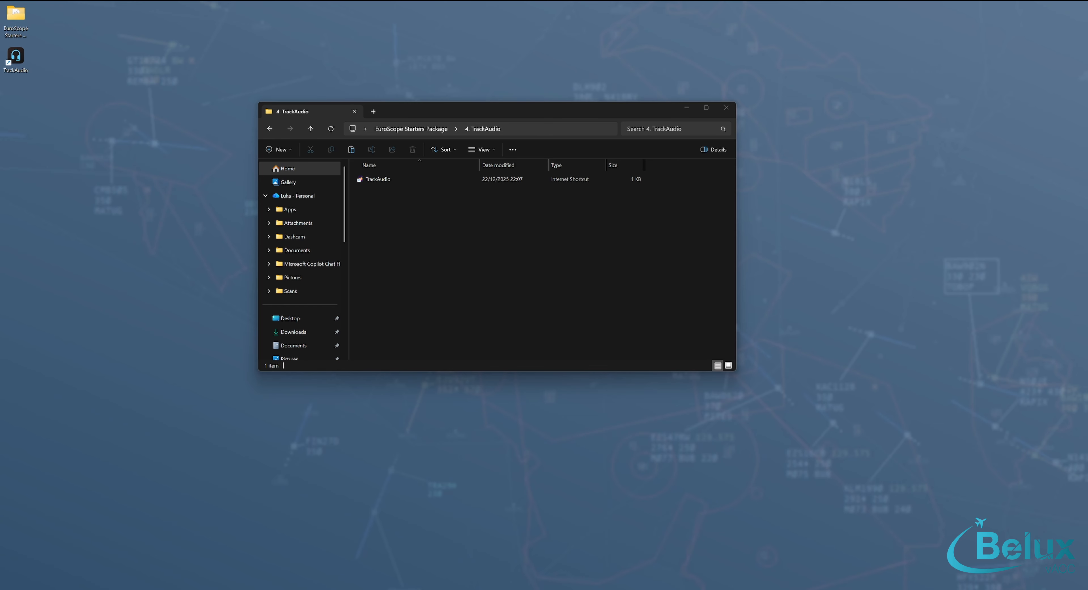
{"action": "left_click_drag", "start_coordinate": [1087, 455], "coordinate": [182, 476]}
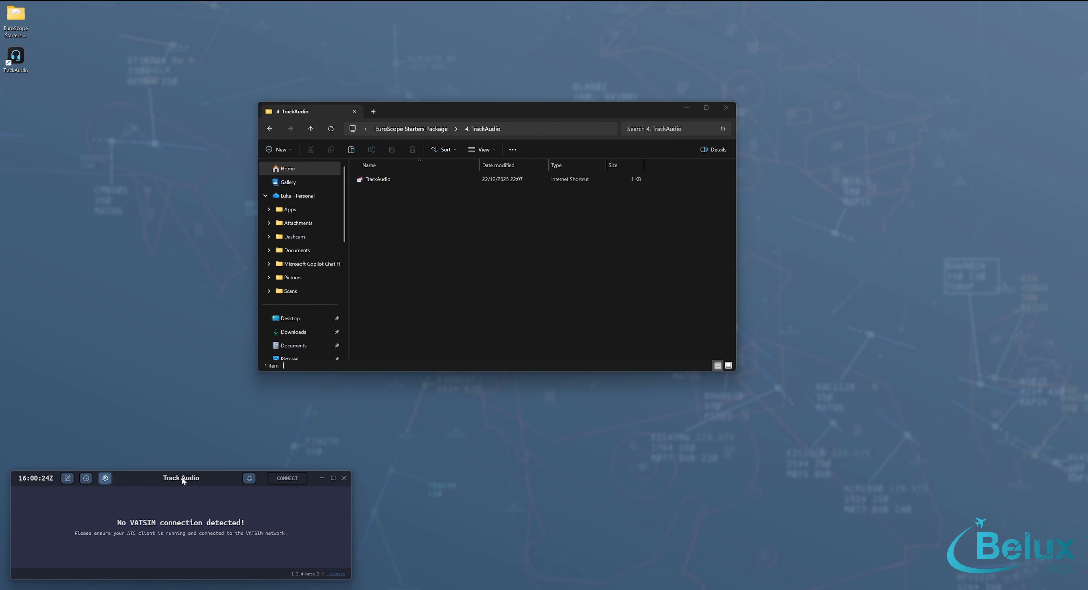
{"action": "left_click", "coordinate": [344, 478]}
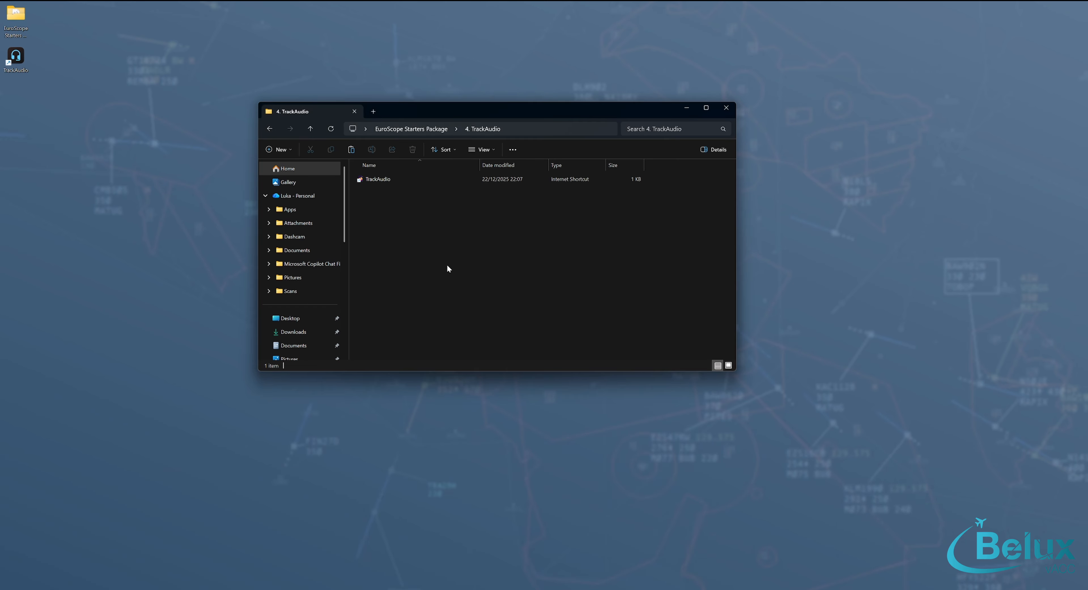
Step: Open the package's 5. AeroNav folder, switch to the browser and download the EBBU Full-Package for AIRAC 2513 / 01 as a ZIP
{"action": "left_click", "coordinate": [431, 128]}
{"action": "double_click", "coordinate": [390, 227]}
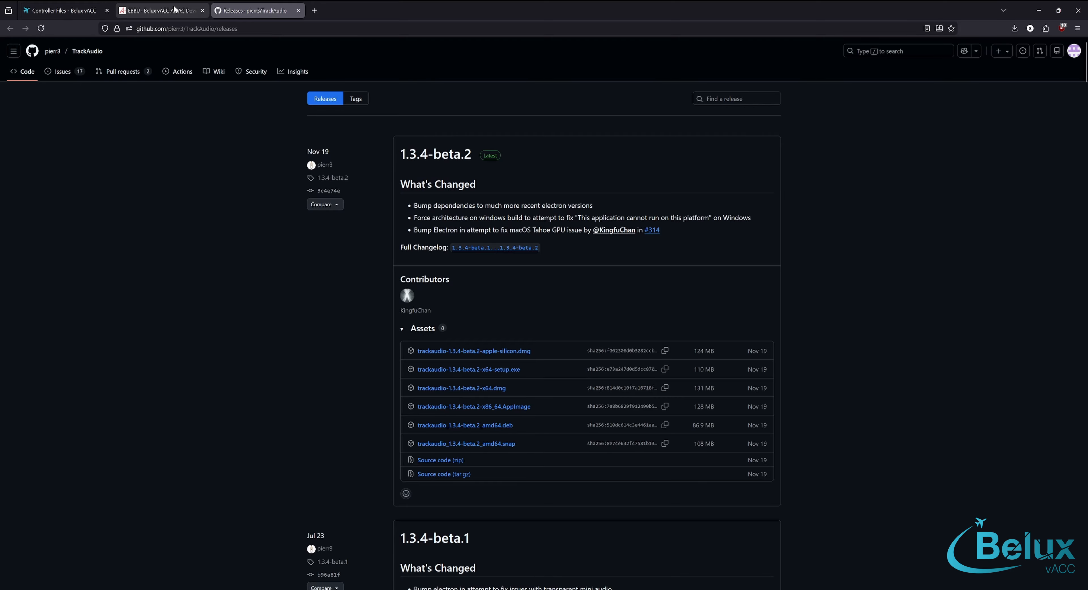
{"action": "left_click", "coordinate": [173, 10]}
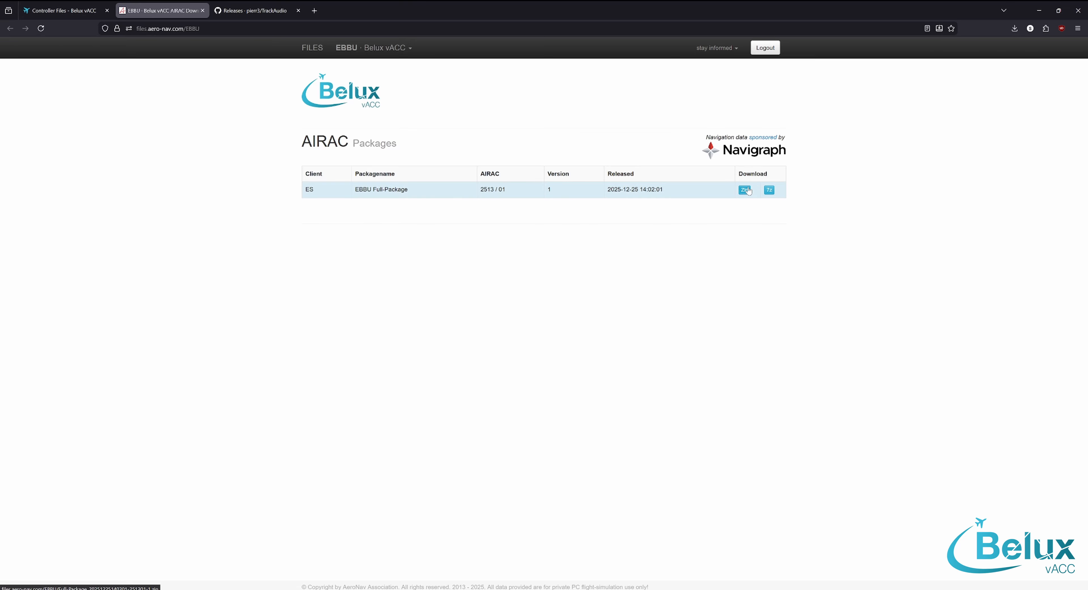
{"action": "left_click", "coordinate": [1039, 10]}
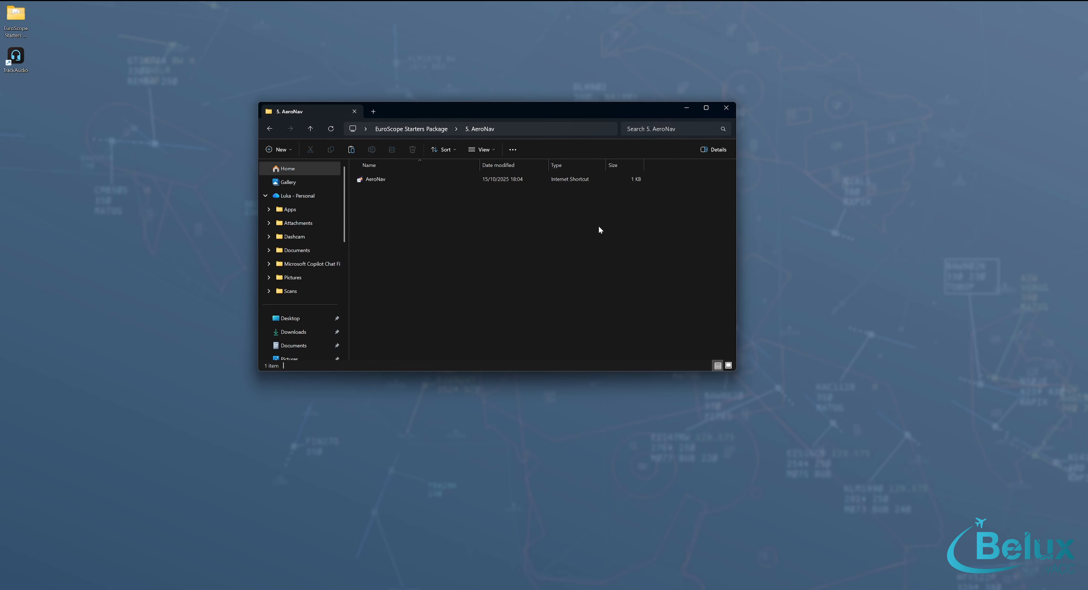
Step: Locate the EBBU Full-Package ZIP in Downloads and open the EuroScope folder in Documents
{"action": "left_click", "coordinate": [294, 332]}
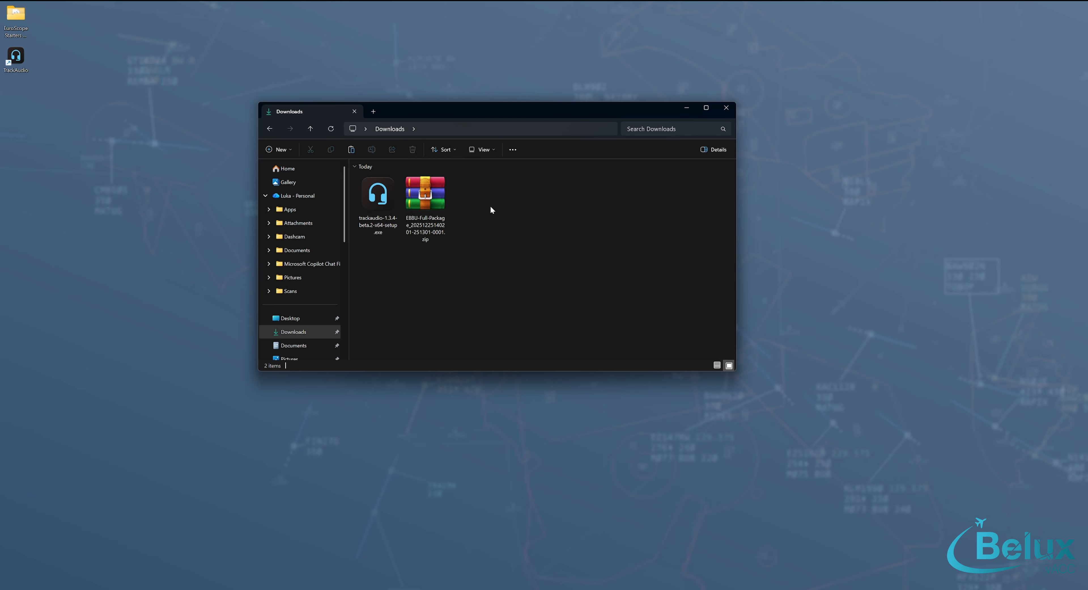
{"action": "left_click_drag", "start_coordinate": [345, 219], "coordinate": [345, 259]}
{"action": "left_click", "coordinate": [317, 248]}
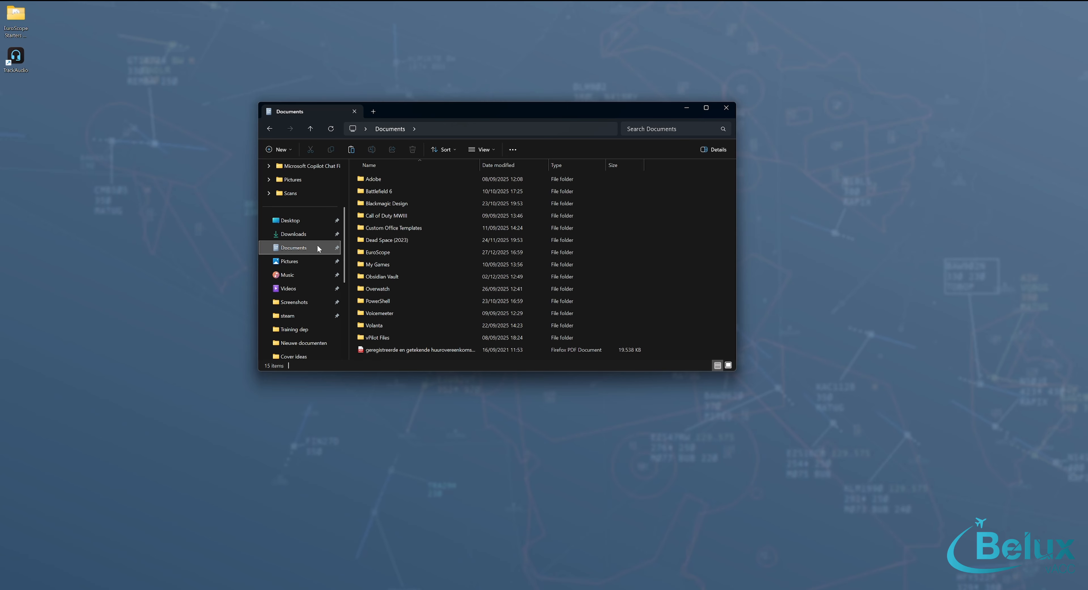
{"action": "left_click", "coordinate": [381, 251]}
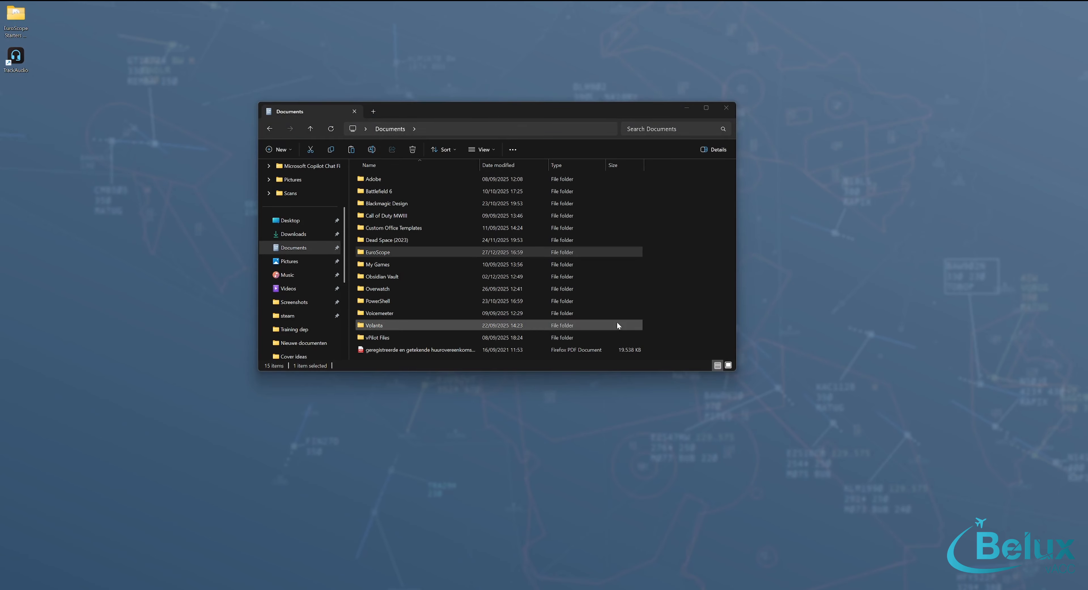
{"action": "double_click", "coordinate": [390, 248]}
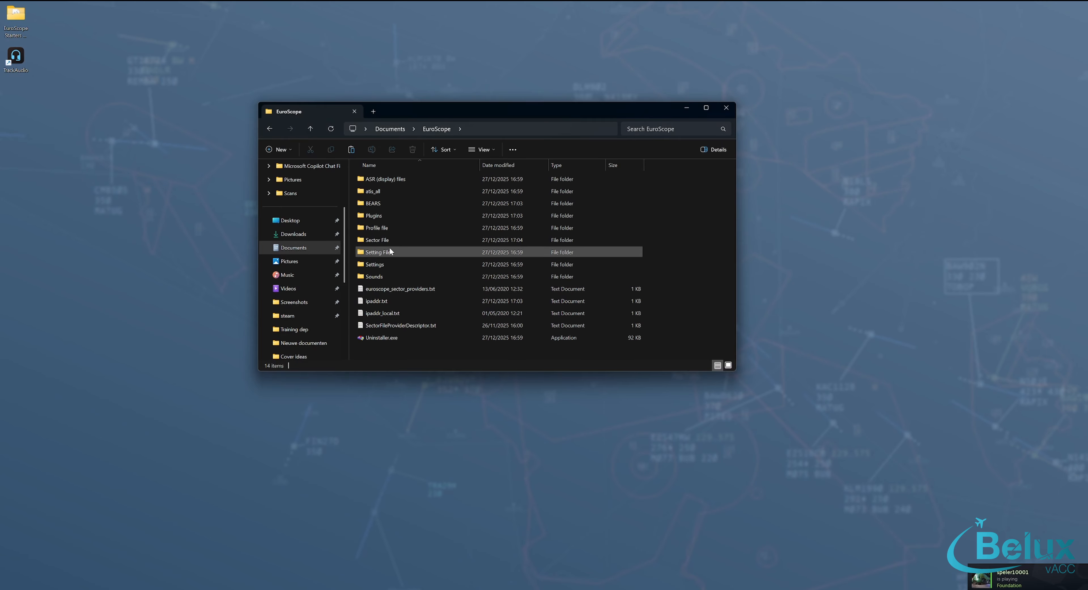
Step: Open the BEARS folder, run BEARS.exe and accept creating a new config file
{"action": "double_click", "coordinate": [382, 203]}
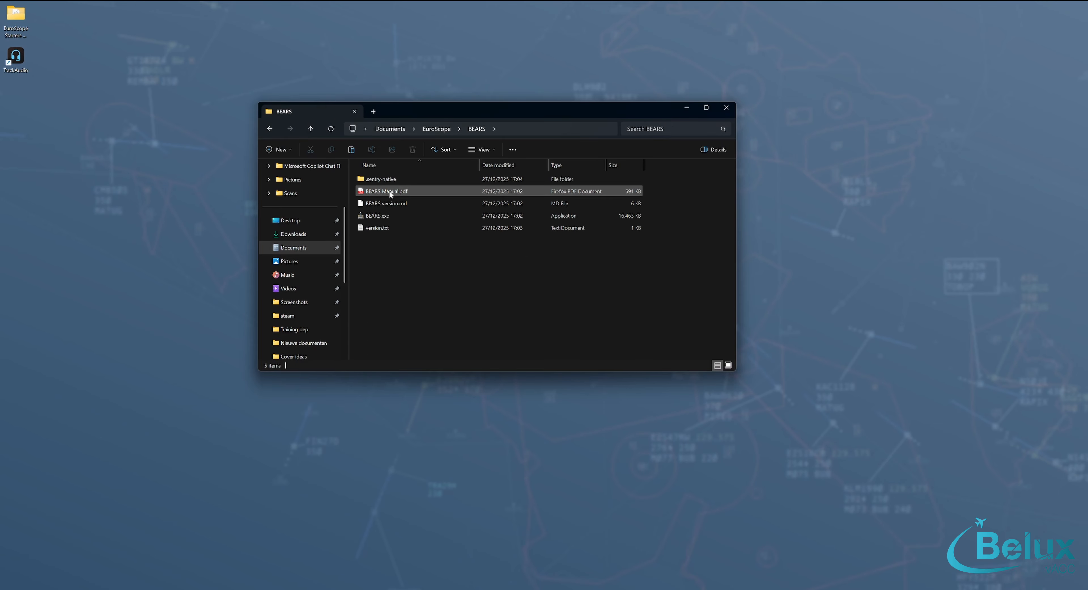
{"action": "double_click", "coordinate": [392, 215]}
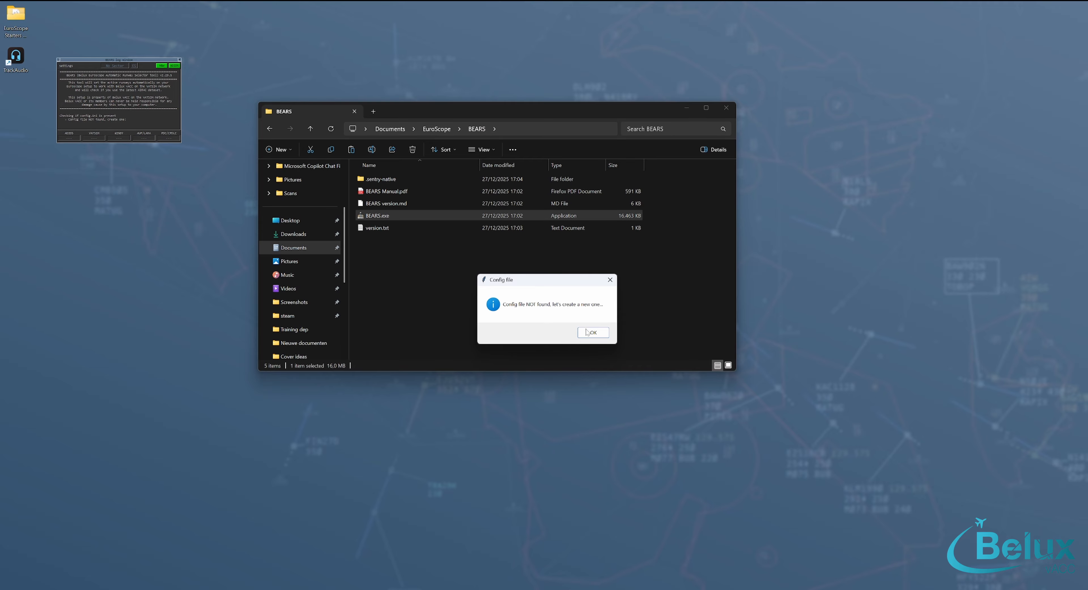
{"action": "left_click", "coordinate": [587, 332]}
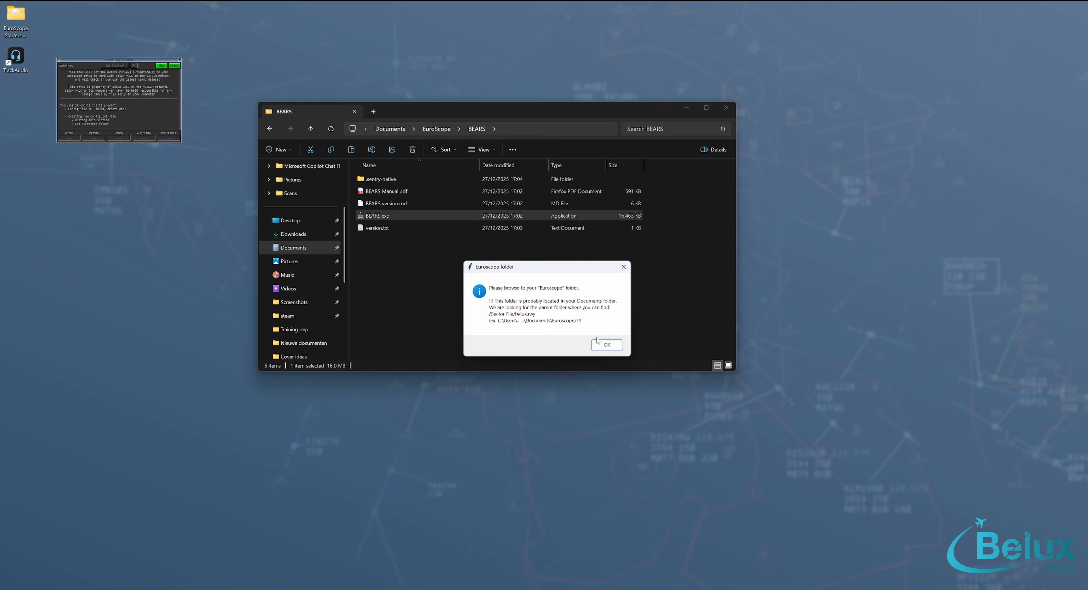
Step: Set the EuroScope folder in Documents as the EuroScope folder for BEARS
{"action": "left_click", "coordinate": [607, 345]}
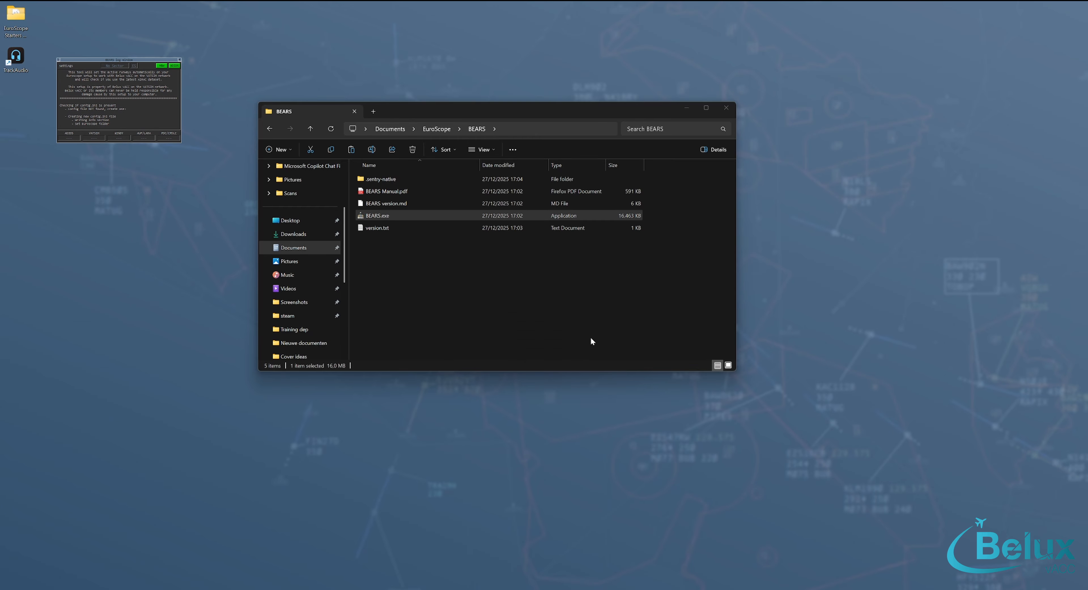
{"action": "left_click", "coordinate": [286, 300]}
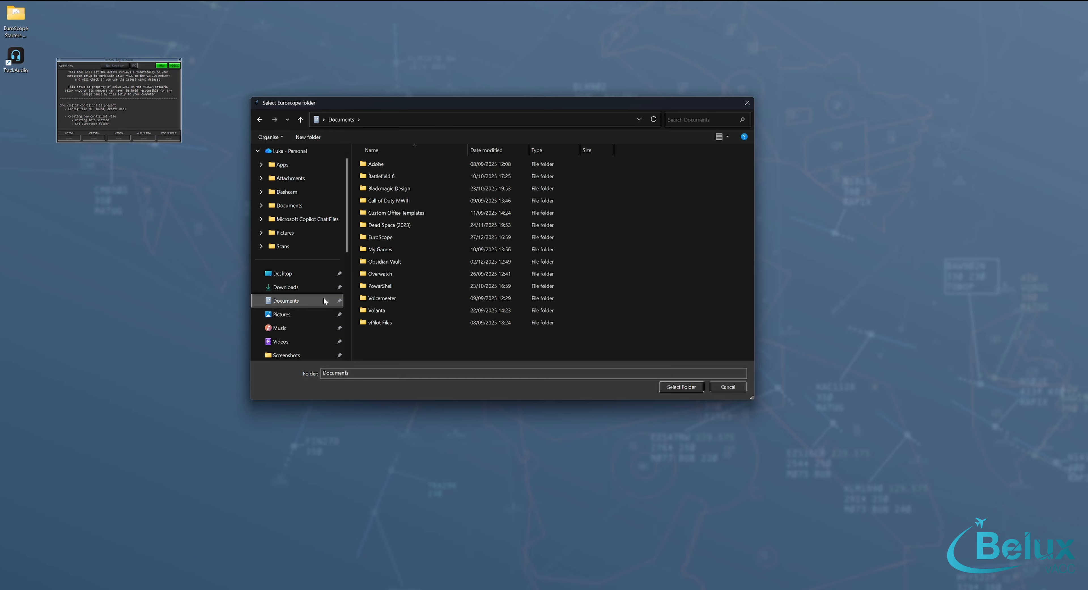
{"action": "left_click", "coordinate": [400, 238]}
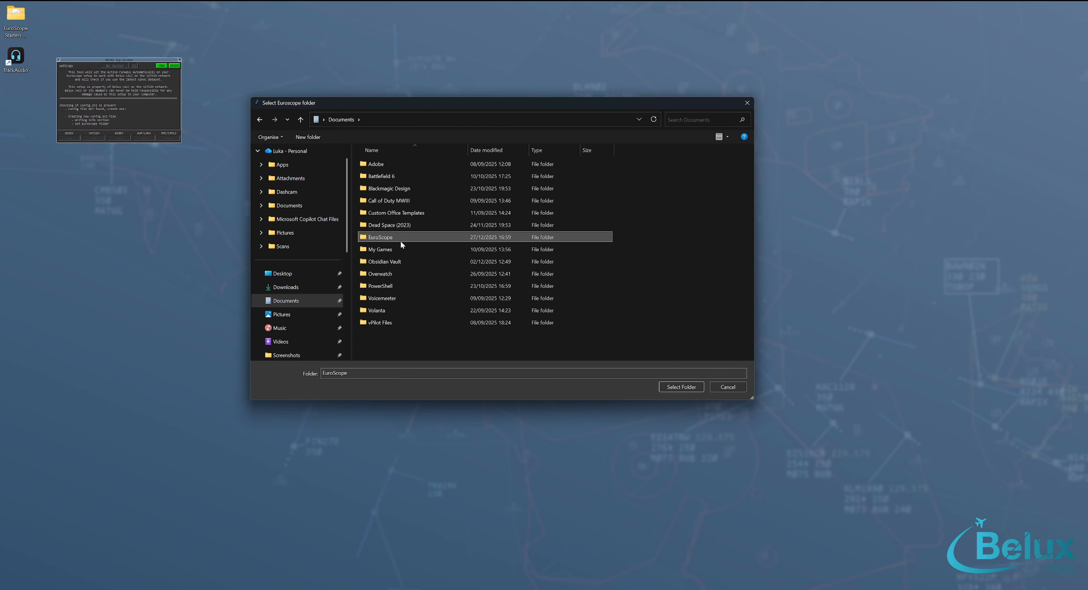
{"action": "left_click", "coordinate": [674, 387]}
Step: Set the EuroScope program file for BEARS to EuroScope.exe in C:\Program Files (x86)\EuroScope
{"action": "left_click", "coordinate": [607, 336]}
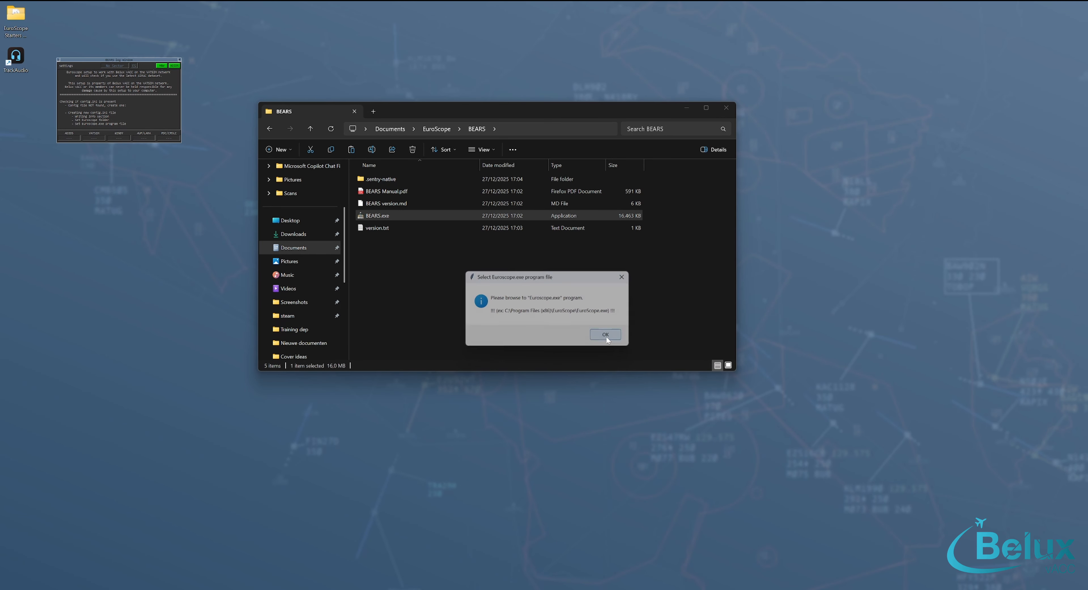
{"action": "left_click", "coordinate": [390, 226]}
{"action": "double_click", "coordinate": [390, 225]}
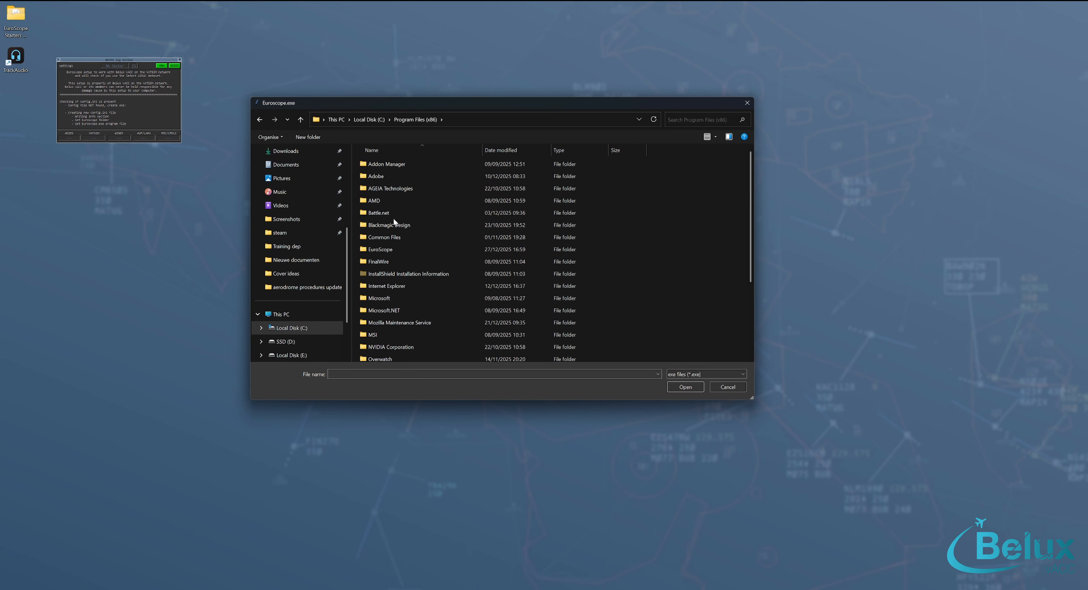
{"action": "left_click", "coordinate": [406, 250]}
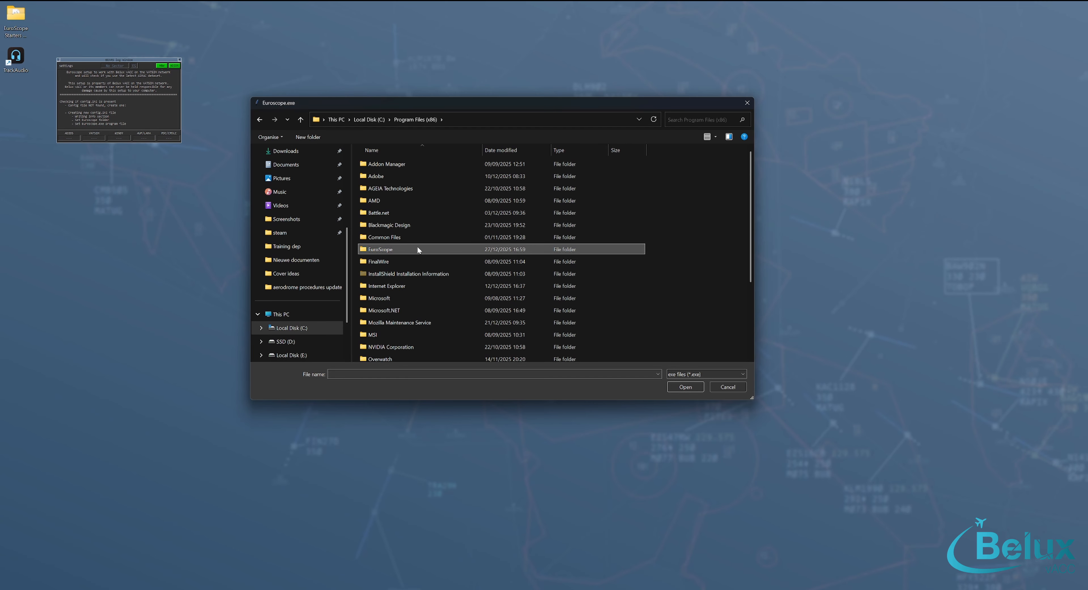
{"action": "double_click", "coordinate": [417, 249]}
{"action": "double_click", "coordinate": [398, 209]}
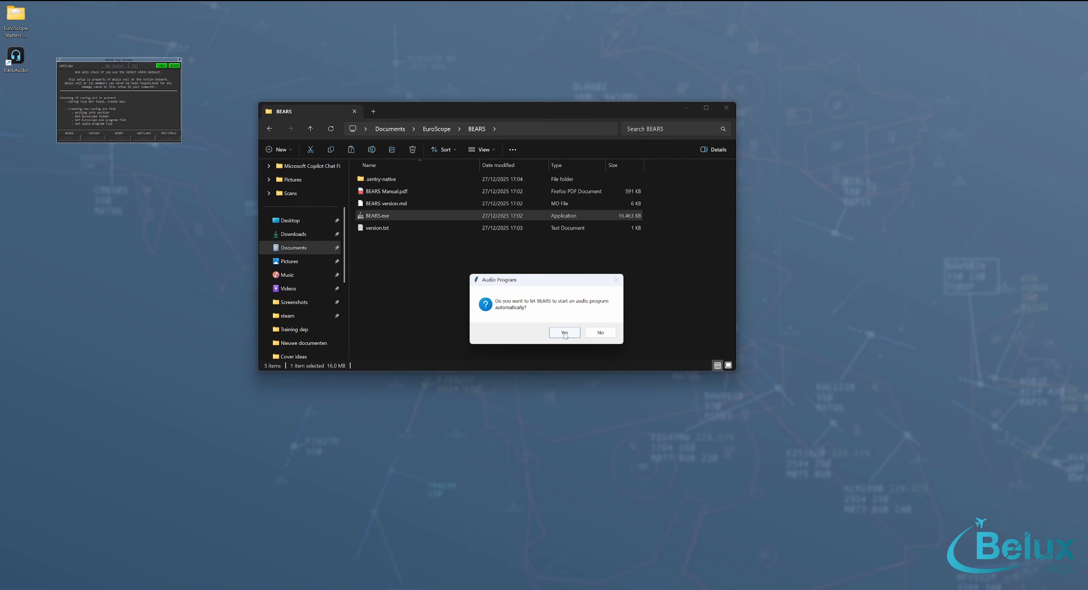
Step: Let BEARS start an audio program automatically and select the trackaudio folder under AppData\Local\Programs in the user profile
{"action": "left_click", "coordinate": [564, 333]}
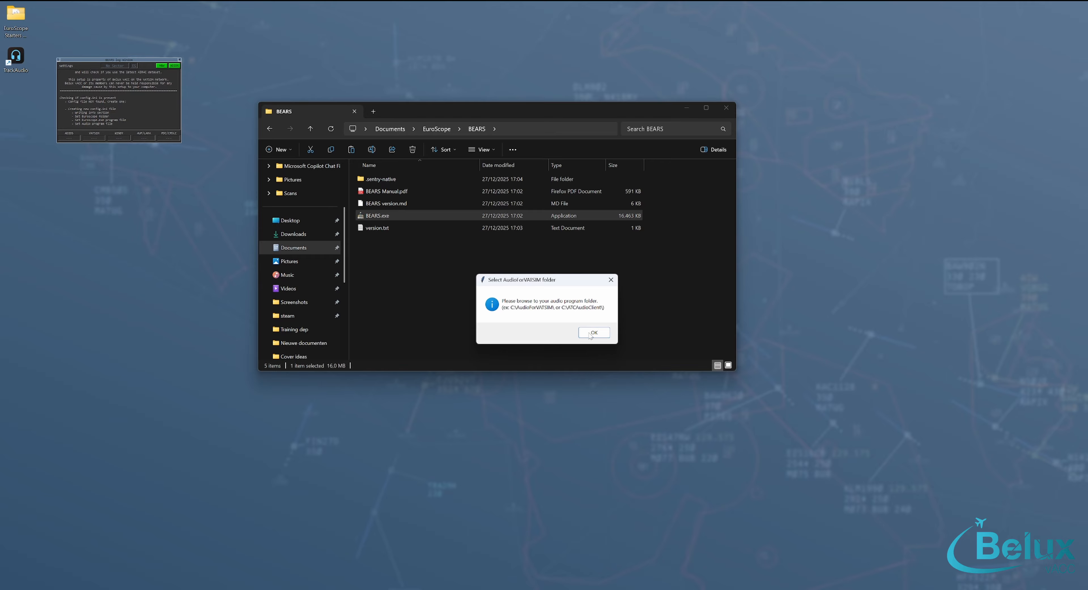
{"action": "key", "text": "Return"}
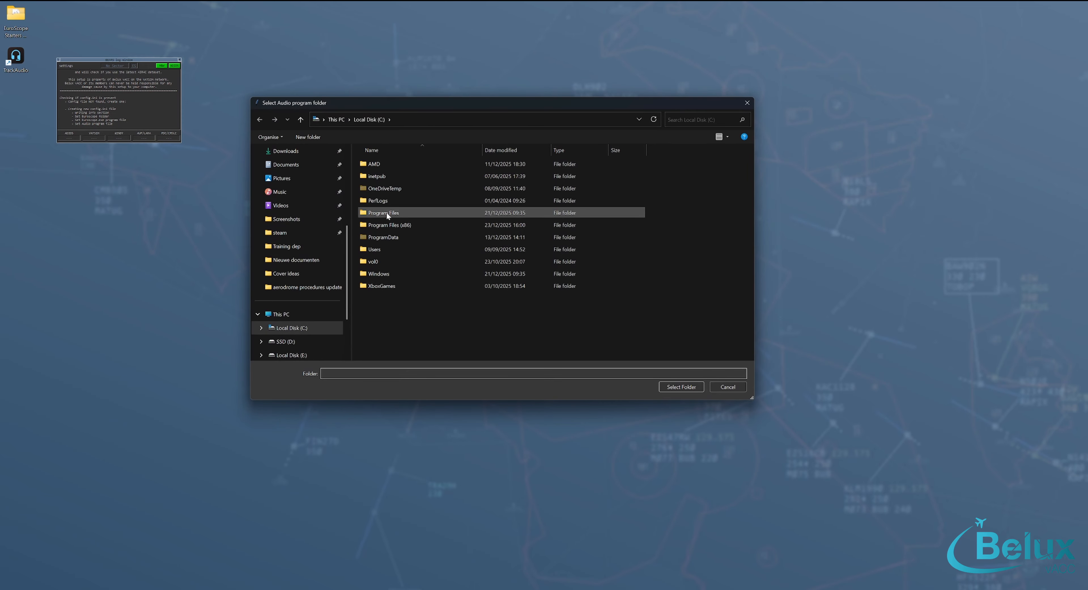
{"action": "double_click", "coordinate": [385, 250]}
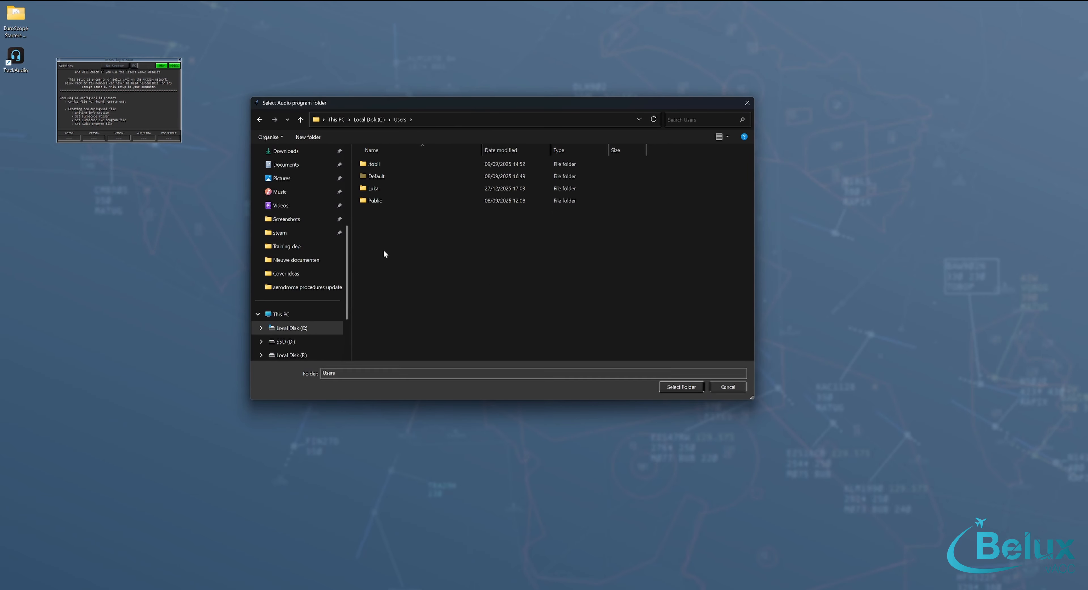
{"action": "double_click", "coordinate": [386, 187]}
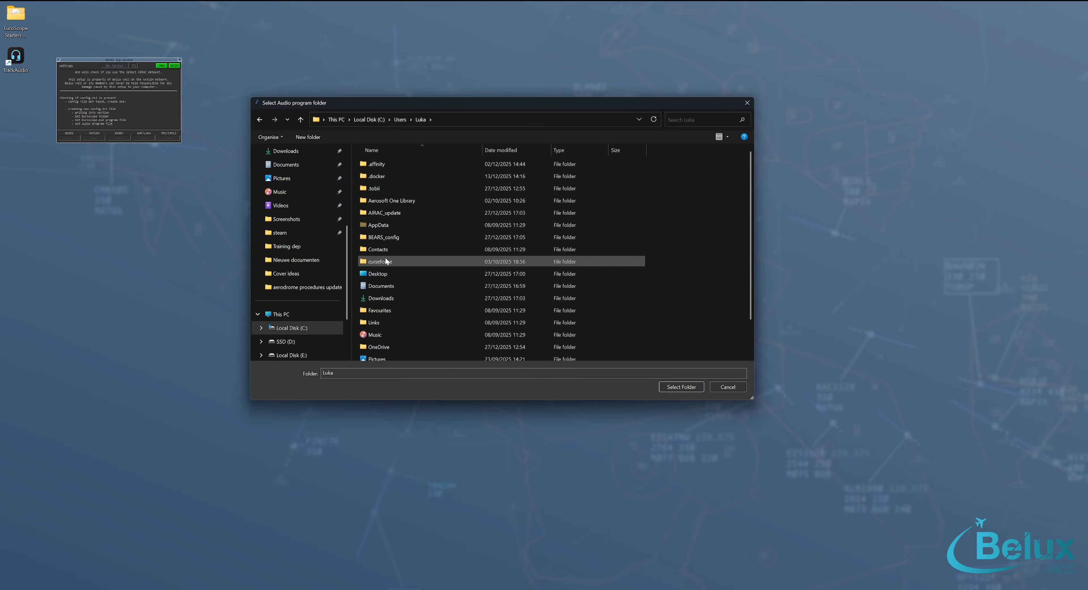
{"action": "double_click", "coordinate": [392, 225]}
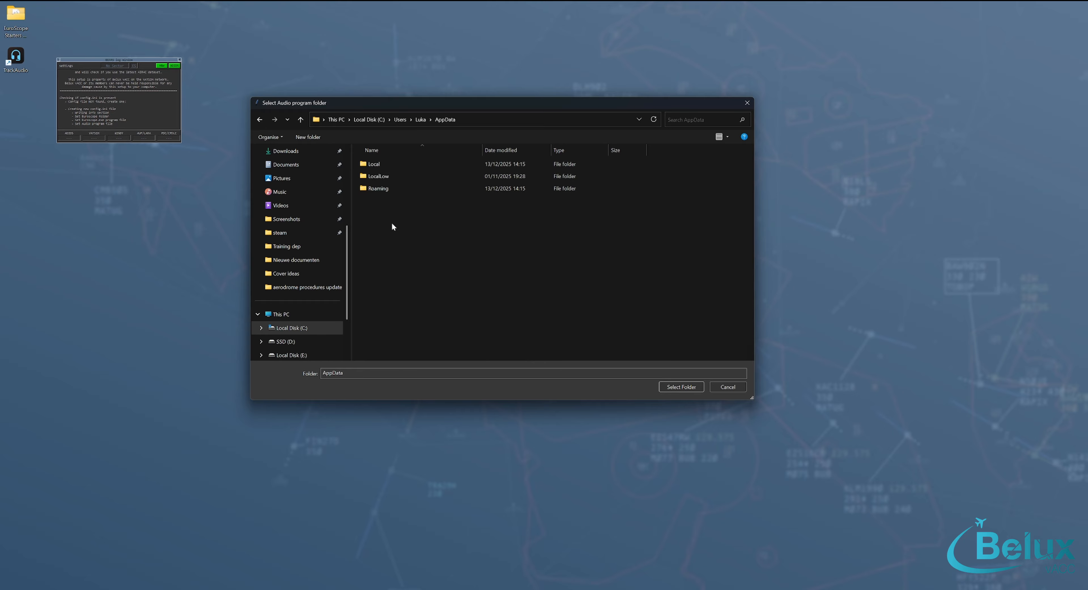
{"action": "left_click", "coordinate": [392, 164]}
{"action": "double_click", "coordinate": [392, 164]}
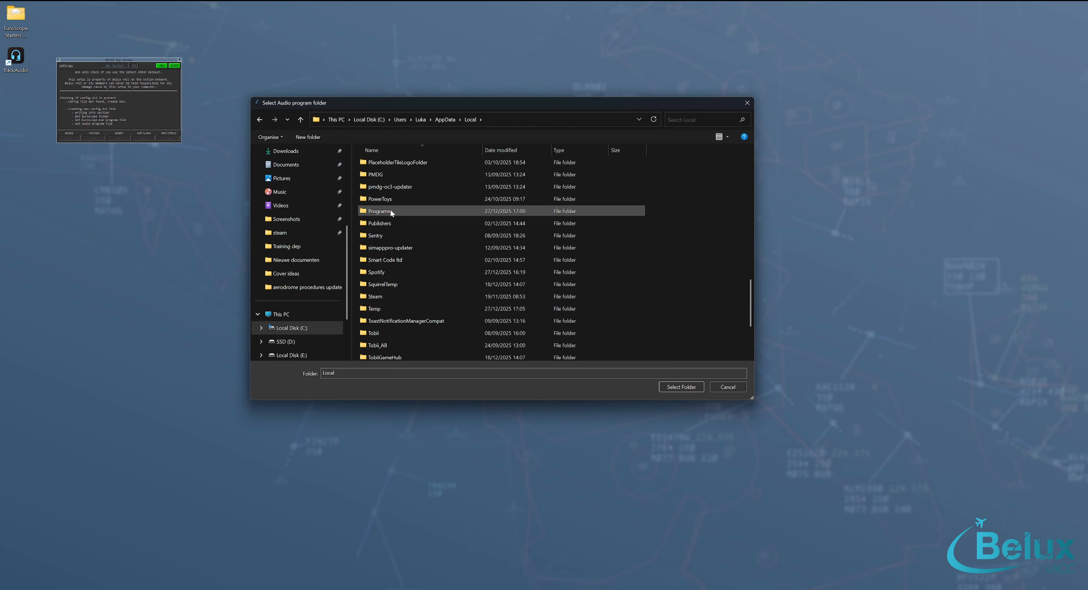
{"action": "double_click", "coordinate": [391, 209]}
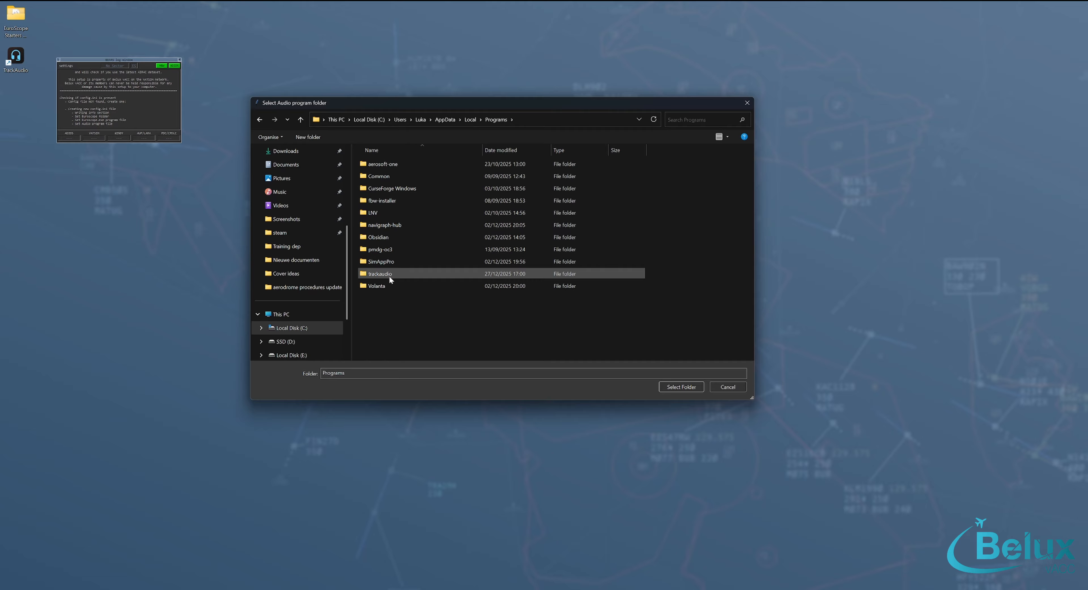
{"action": "double_click", "coordinate": [389, 273]}
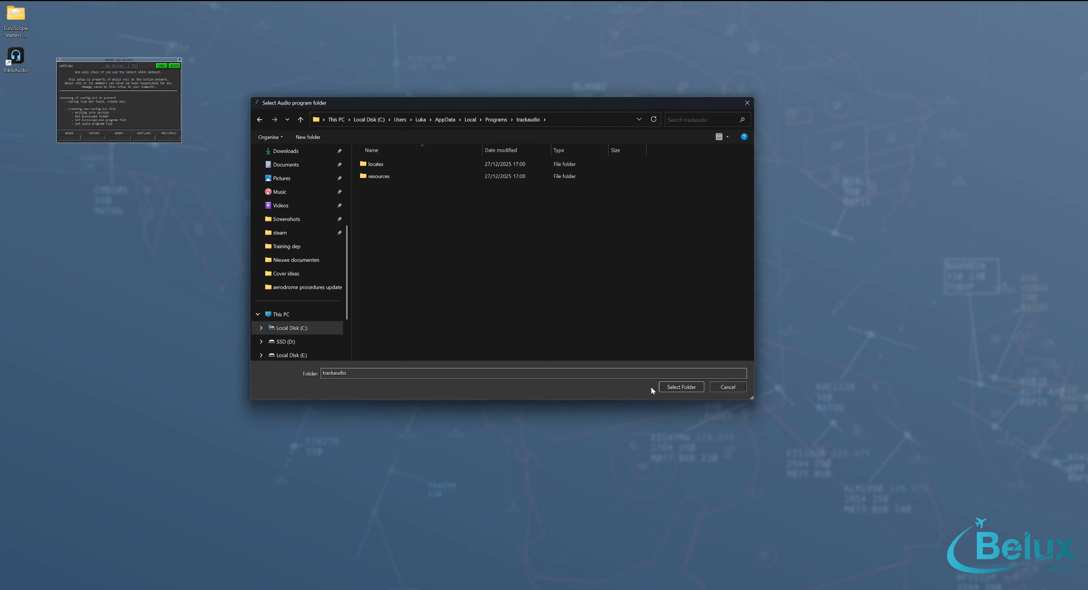
{"action": "left_click", "coordinate": [675, 385]}
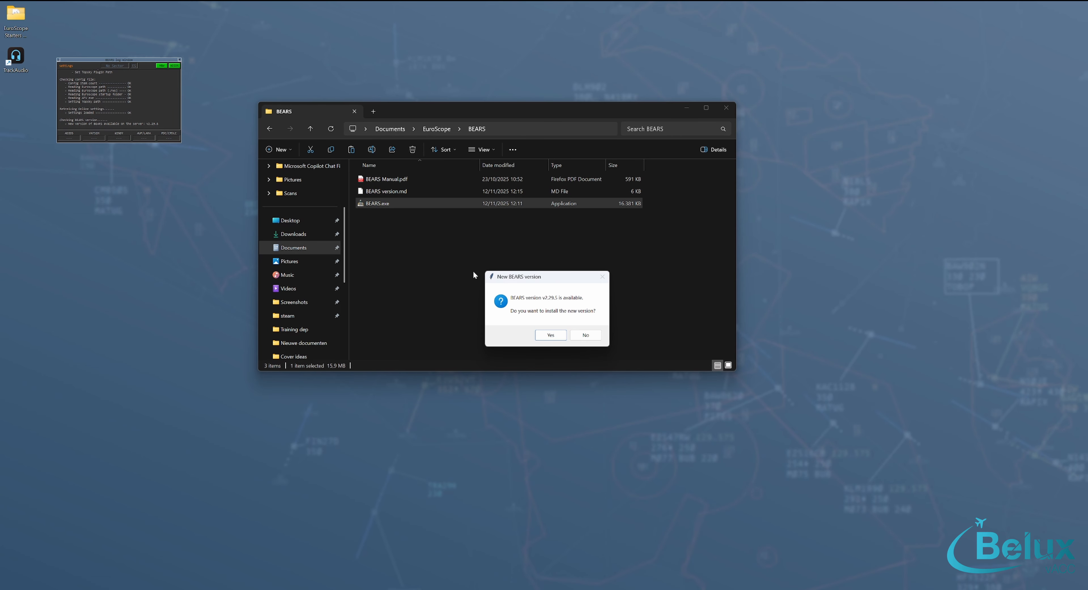
Step: Install BEARS version v2.29.5 and minimise the File Explorer window
{"action": "left_click", "coordinate": [555, 334]}
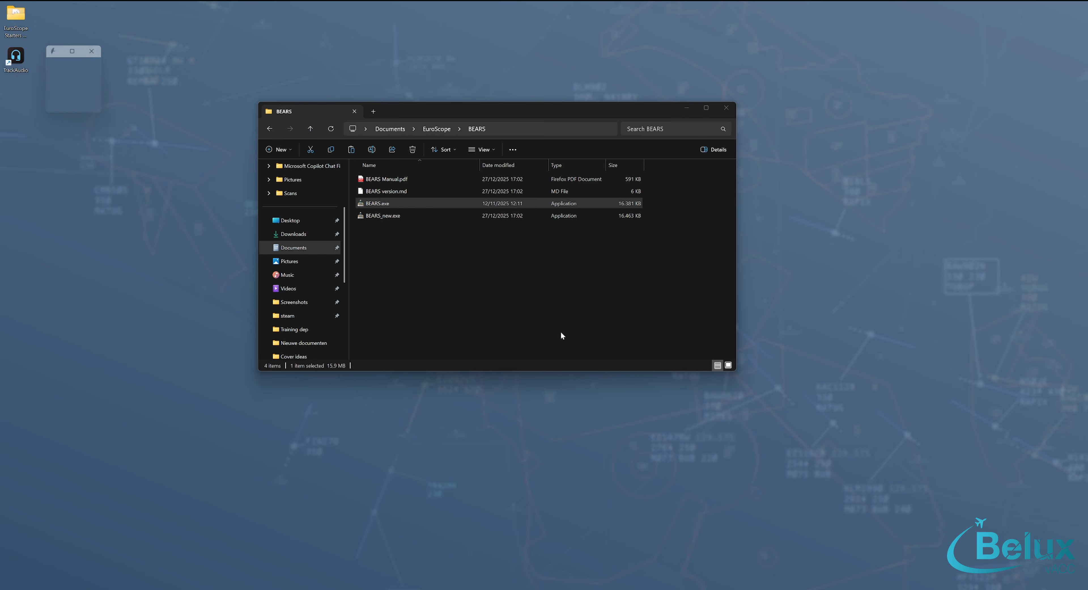
{"action": "left_click", "coordinate": [687, 108]}
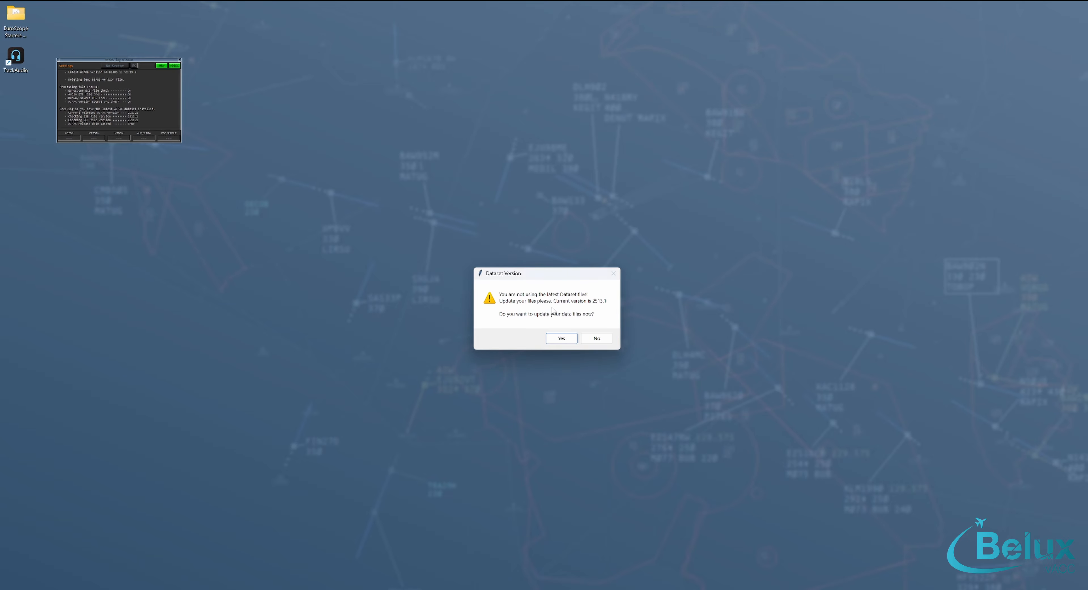
Step: Update the dataset to 2513.1 automatically, accepting the disclaimer, confirming the EBBU Full Package and including Settings in the AIRAC import
{"action": "left_click", "coordinate": [564, 339]}
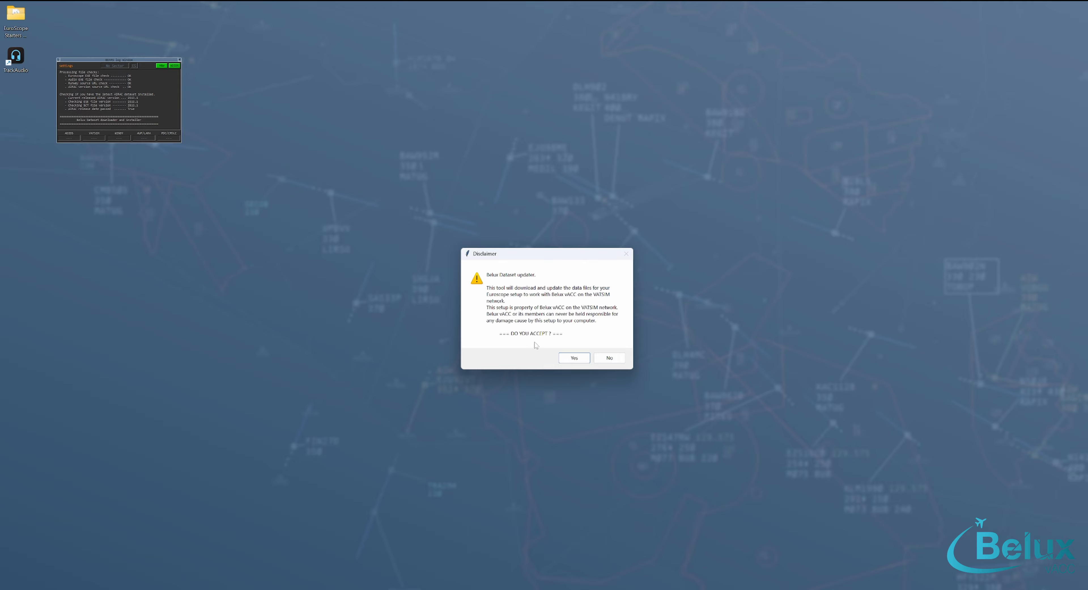
{"action": "left_click", "coordinate": [575, 358]}
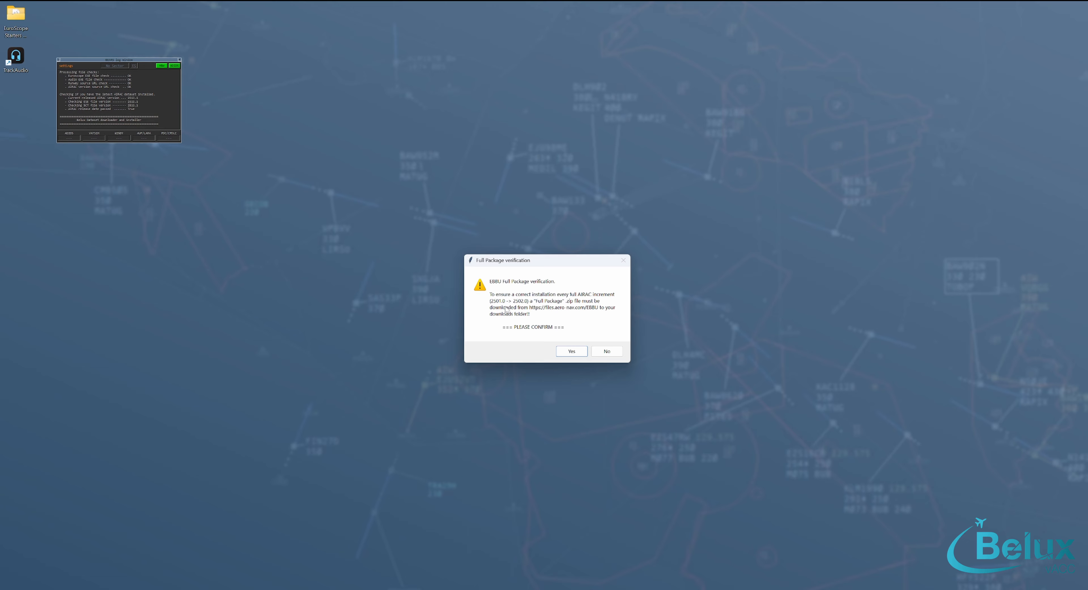
{"action": "left_click", "coordinate": [562, 350]}
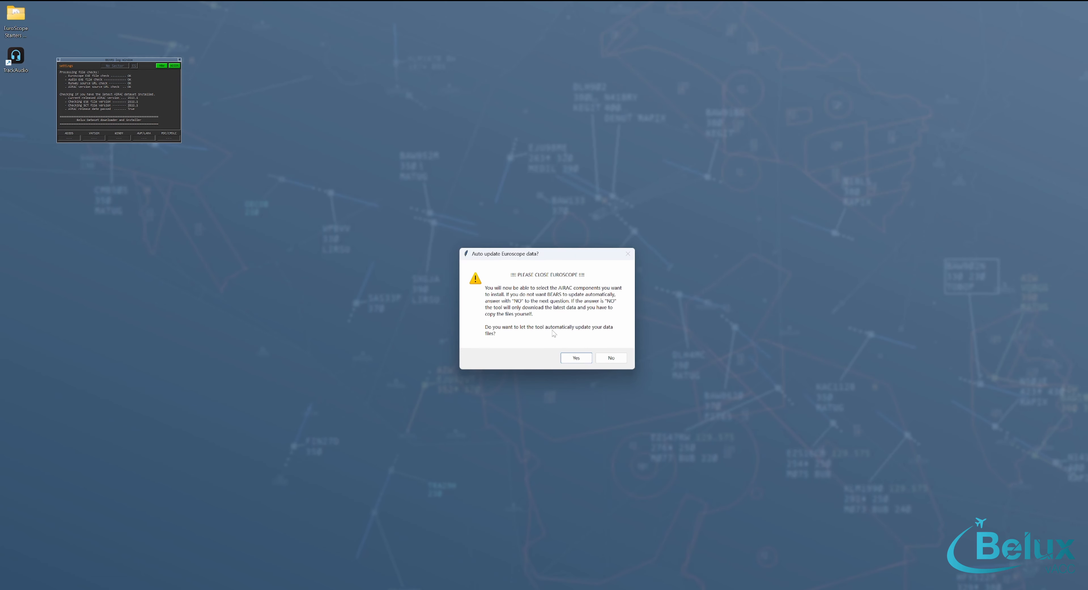
{"action": "left_click", "coordinate": [569, 358]}
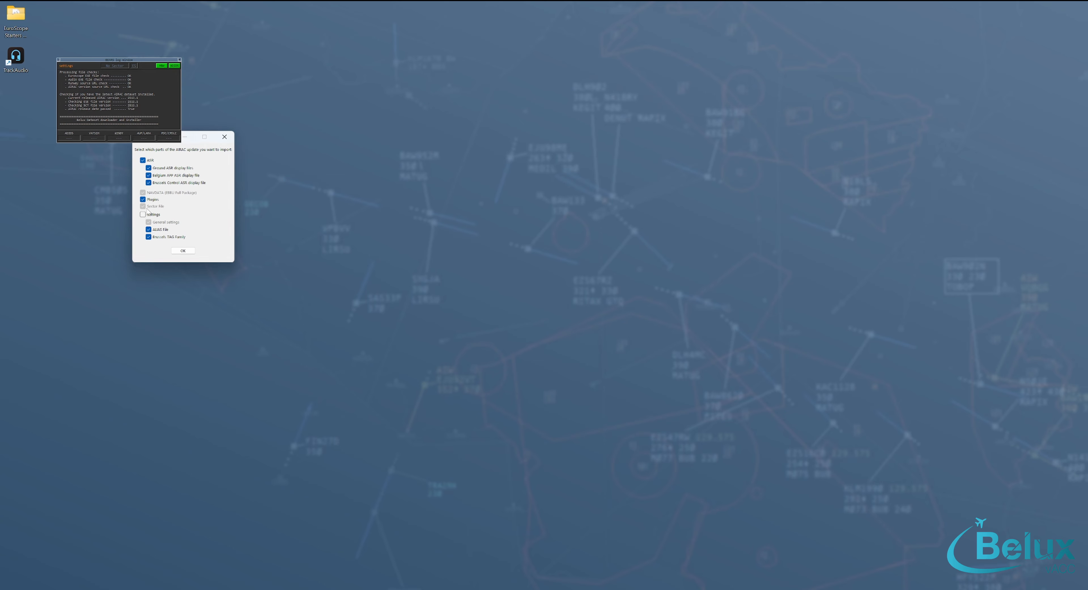
{"action": "left_click", "coordinate": [143, 215]}
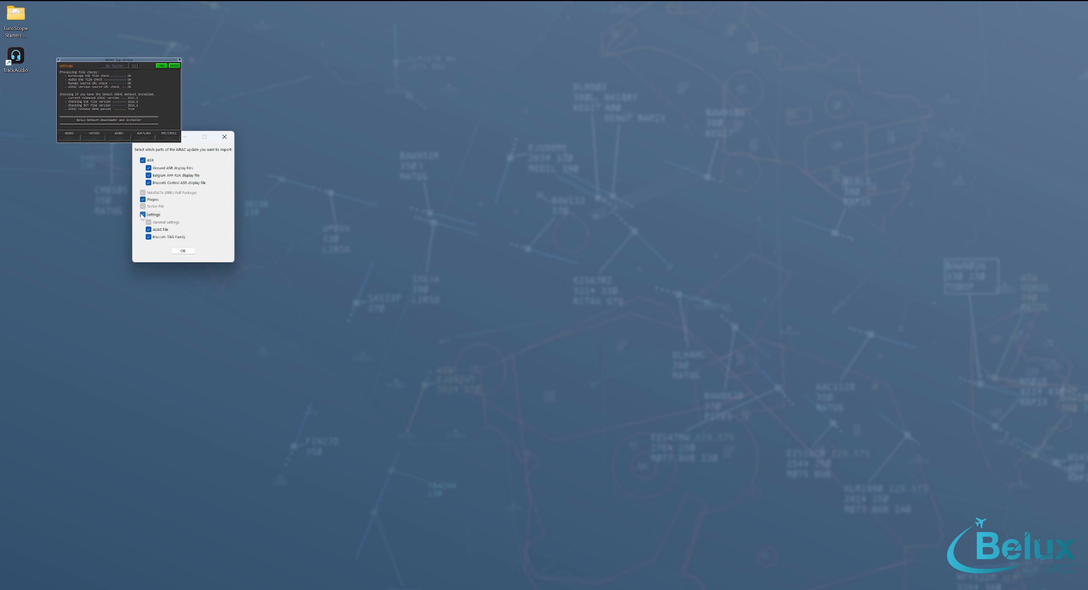
{"action": "left_click", "coordinate": [183, 250]}
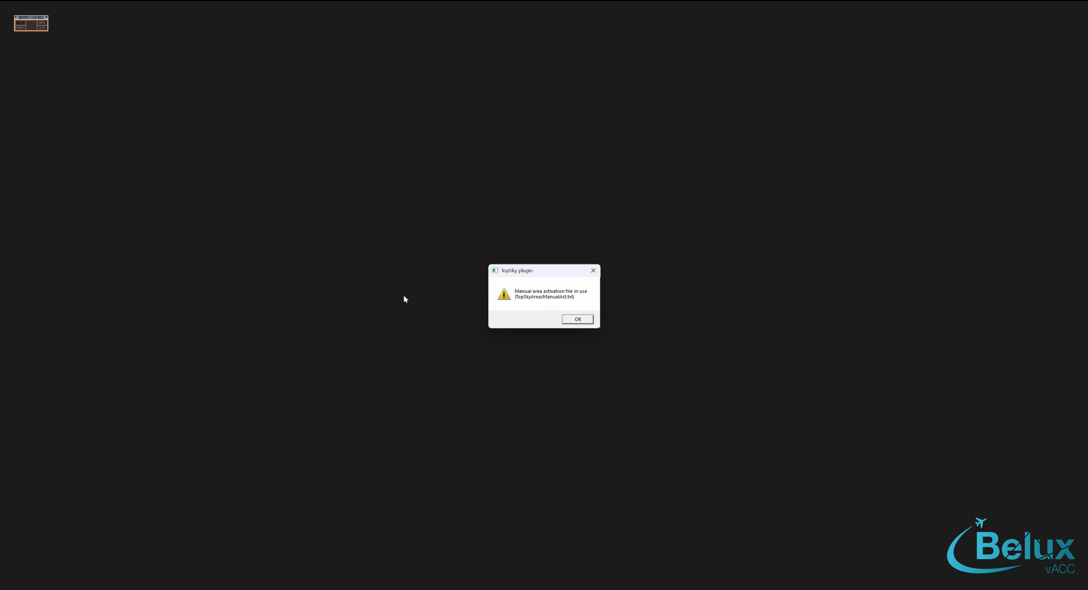
Step: Dismiss the TopSky plugin warning and make belux.sct the active sectorfile in EuroScope
{"action": "left_click", "coordinate": [569, 319]}
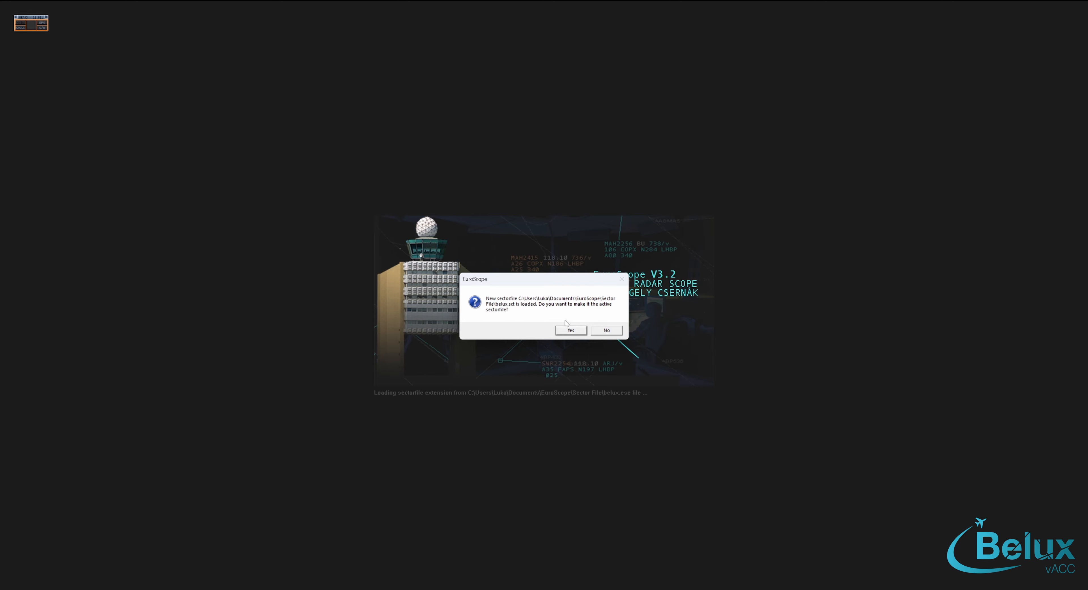
{"action": "left_click", "coordinate": [603, 292]}
{"action": "left_click", "coordinate": [565, 331]}
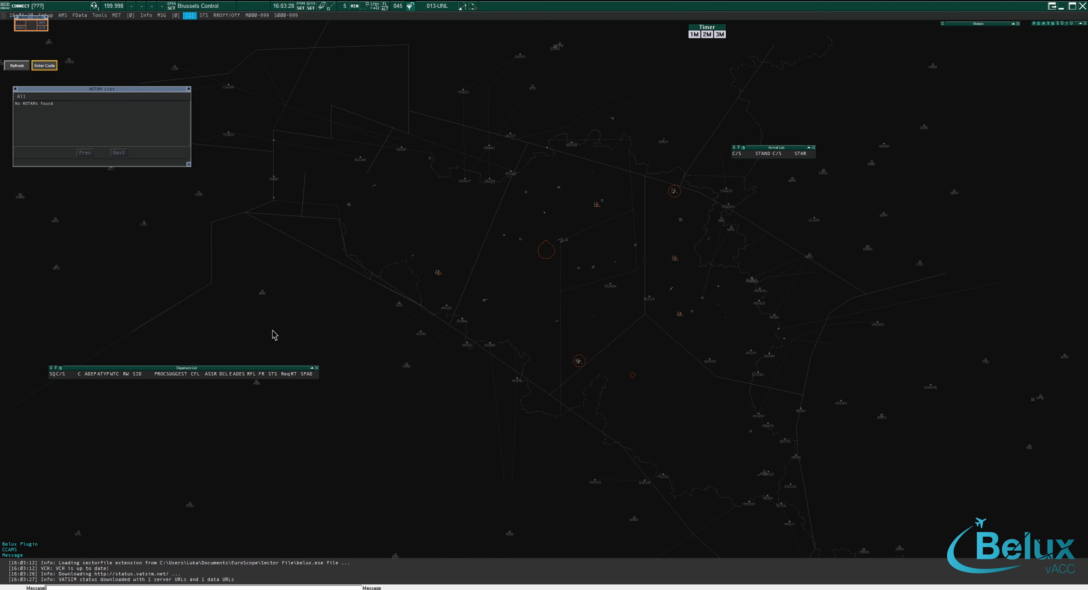
Step: Move the Departure and Arrival lists up beneath the toolbar of the radar display and close the NOTAM List
{"action": "left_click_drag", "start_coordinate": [234, 369], "coordinate": [468, 45]}
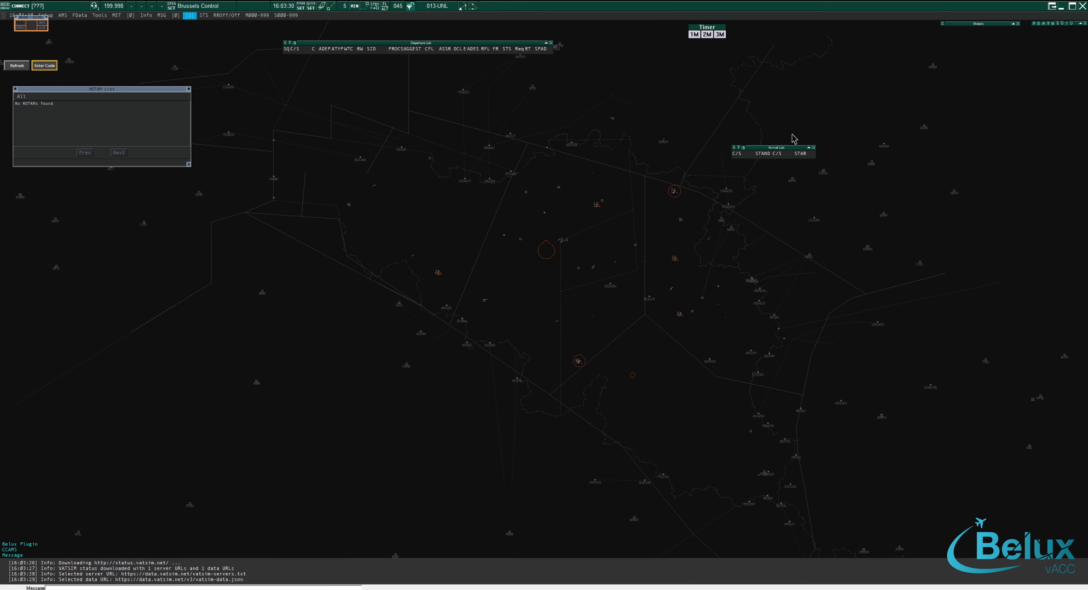
{"action": "left_click_drag", "start_coordinate": [782, 148], "coordinate": [850, 36]}
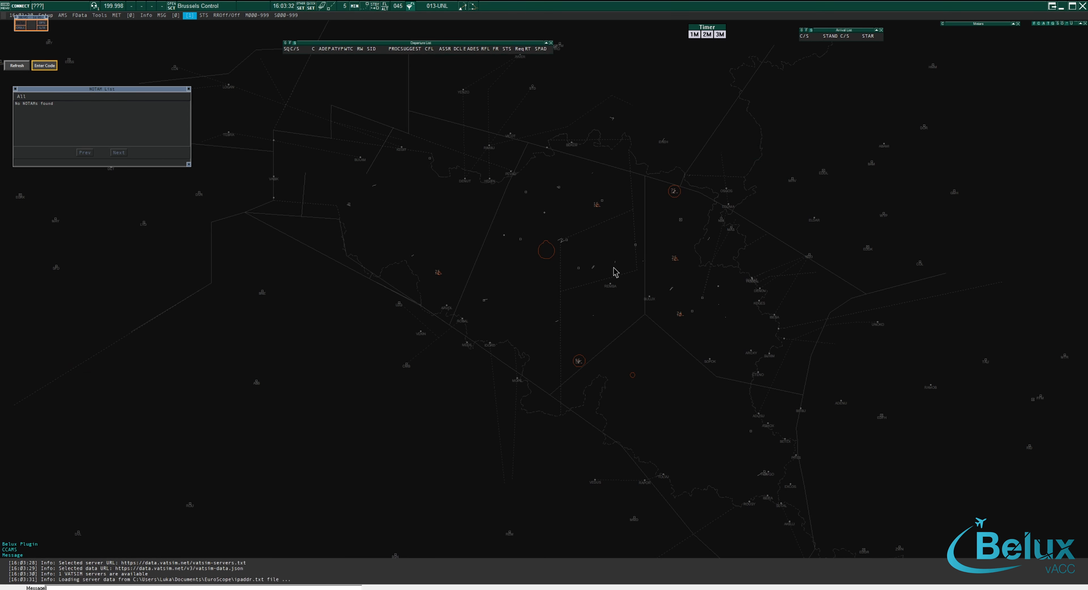
{"action": "left_click_drag", "start_coordinate": [569, 272], "coordinate": [547, 237]}
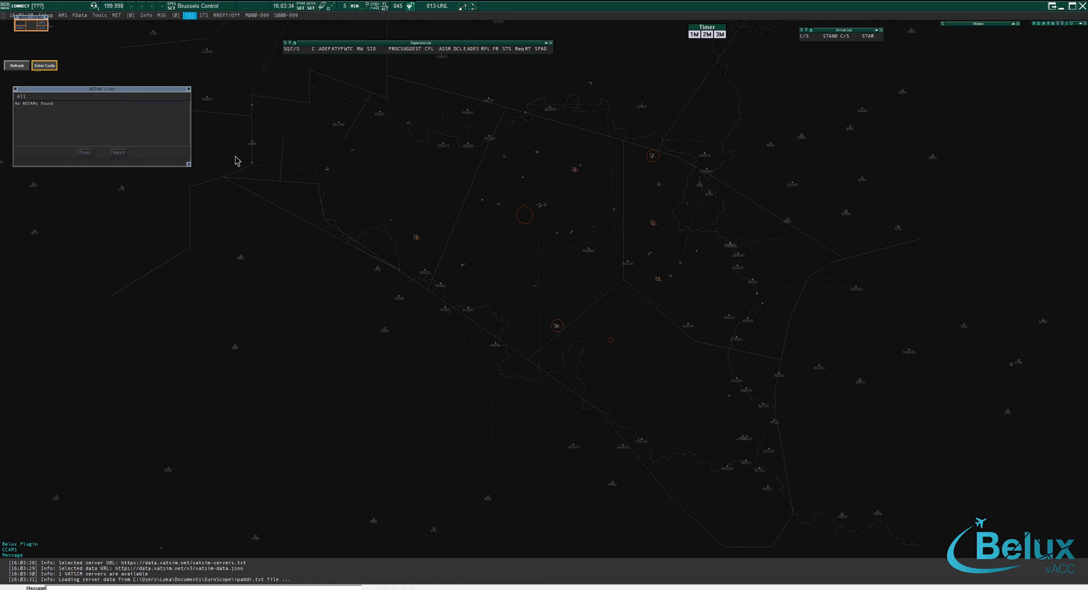
{"action": "left_click", "coordinate": [189, 89]}
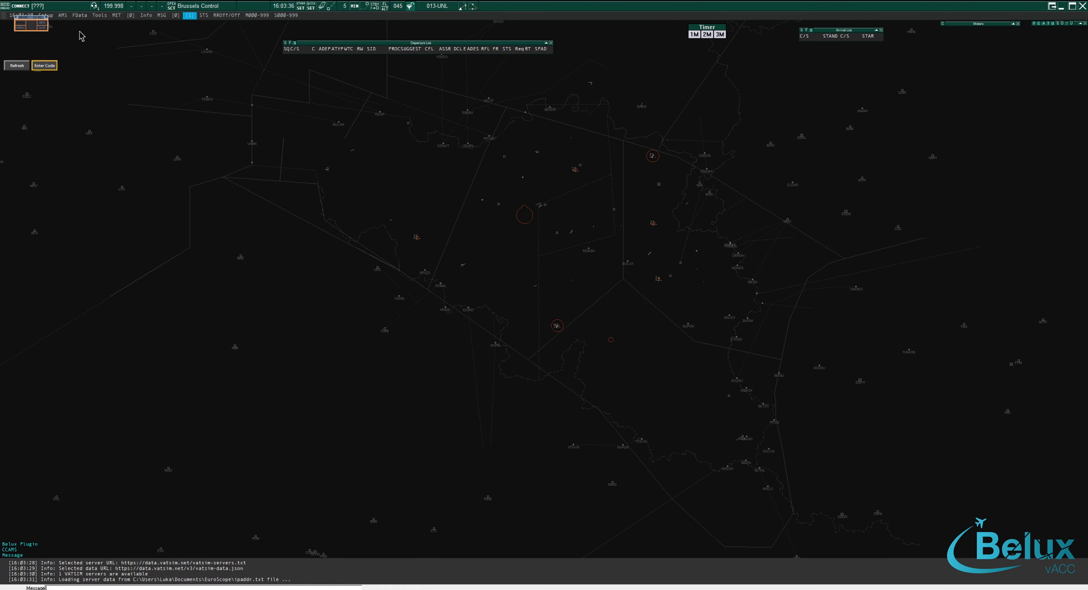
Step: Enter the controller's CID in the BEARS settings, and place the small BEARS window just beneath the toolbar, above Refresh and Enter Code
{"action": "left_click_drag", "start_coordinate": [33, 19], "coordinate": [99, 39]}
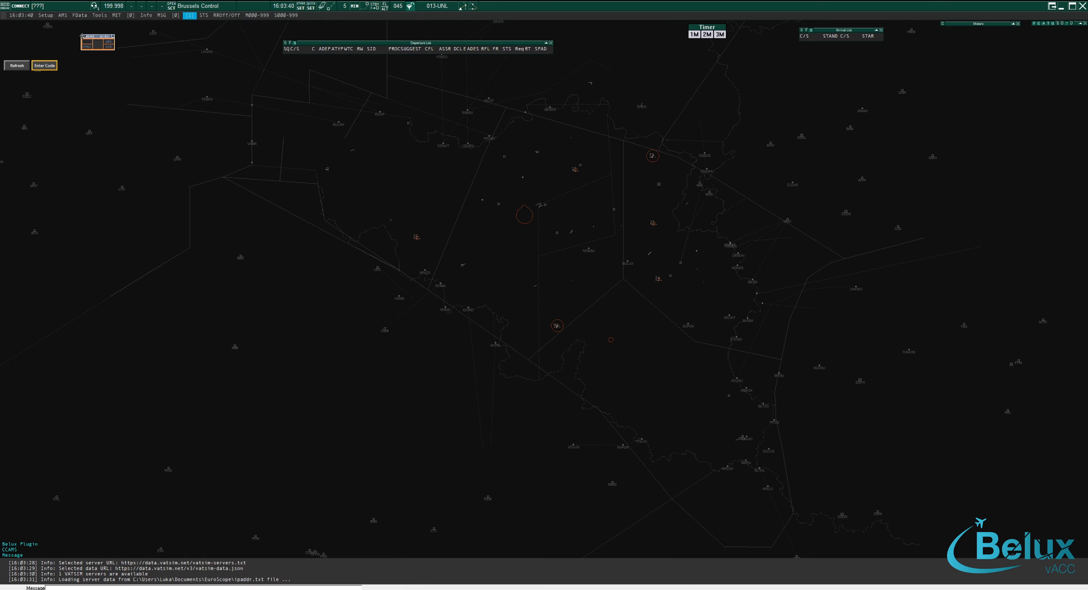
{"action": "left_click", "coordinate": [84, 36]}
{"action": "left_click", "coordinate": [64, 66]}
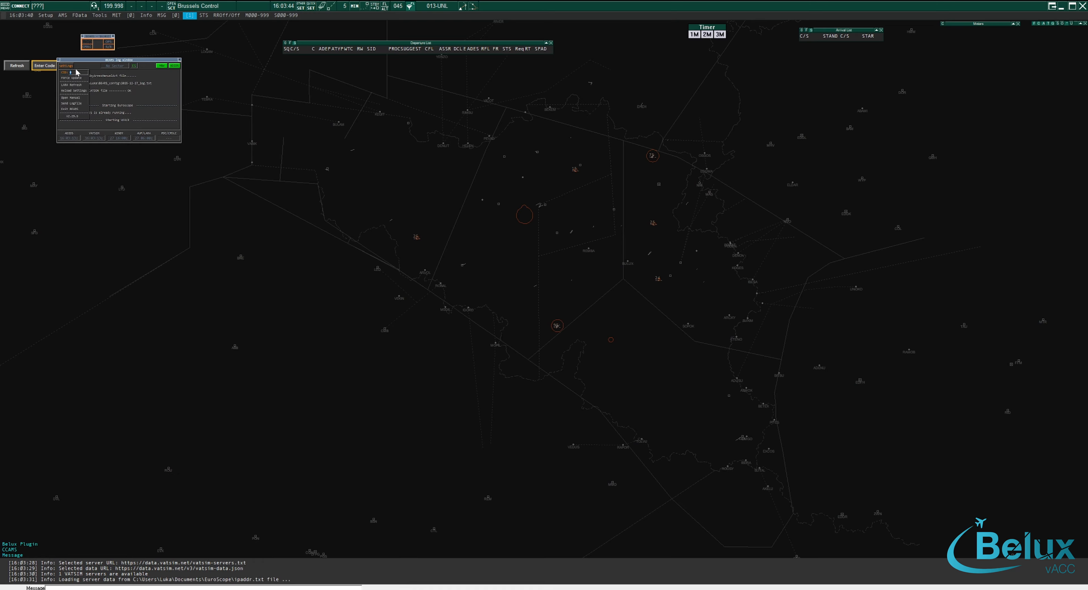
{"action": "type", "text": "1345102"}
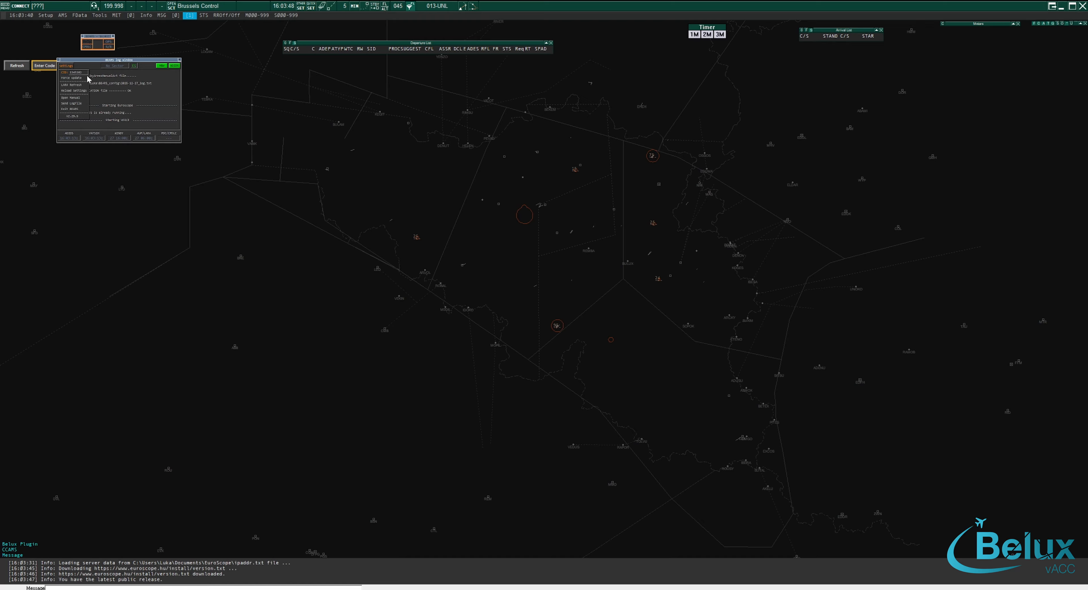
{"action": "key", "text": "Return"}
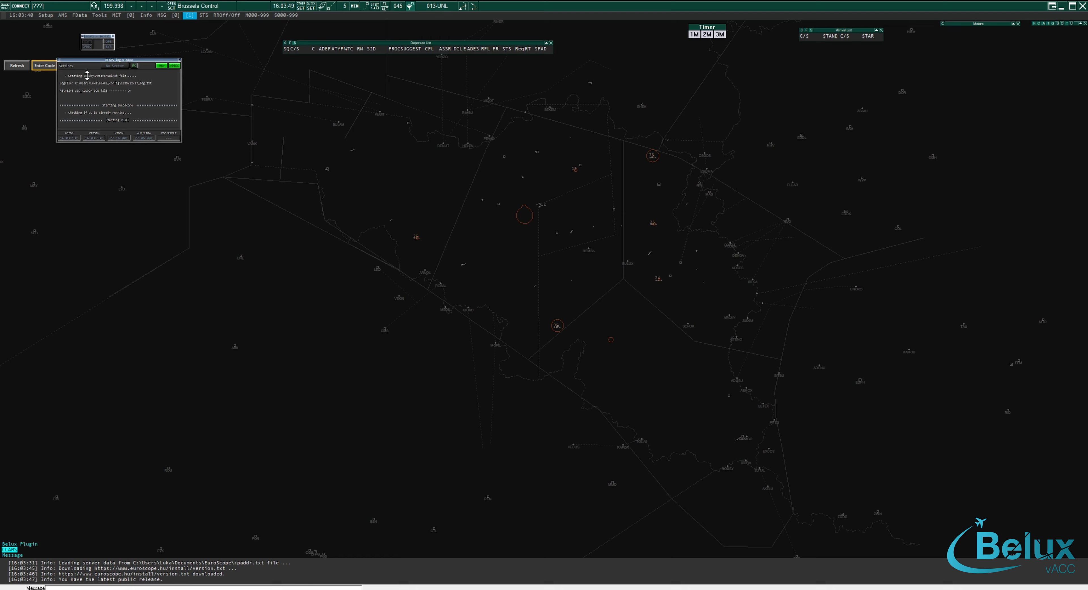
{"action": "left_click", "coordinate": [83, 36]}
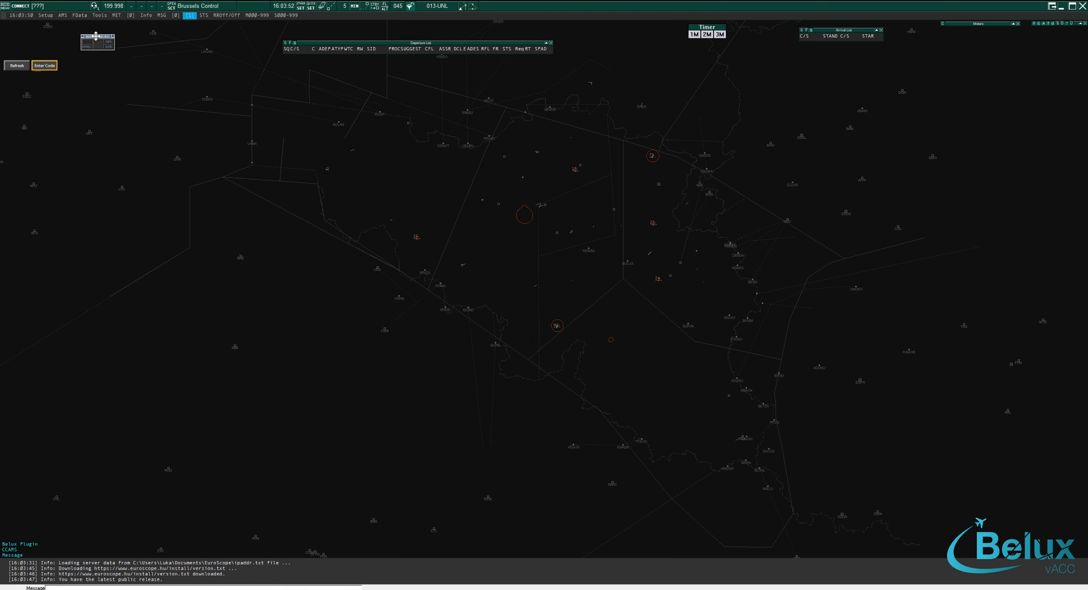
{"action": "left_click_drag", "start_coordinate": [93, 36], "coordinate": [22, 31]}
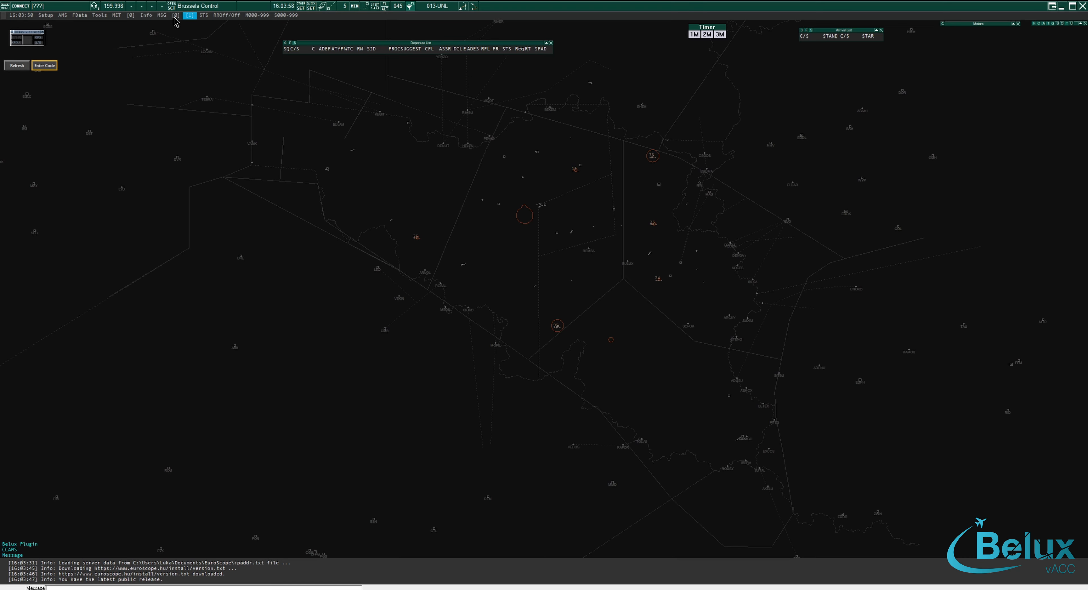
Step: Open the Brussels GND-DEL.asr display and decline making ebbr_gnd_del.sct the active sectorfile
{"action": "left_click", "coordinate": [172, 8]}
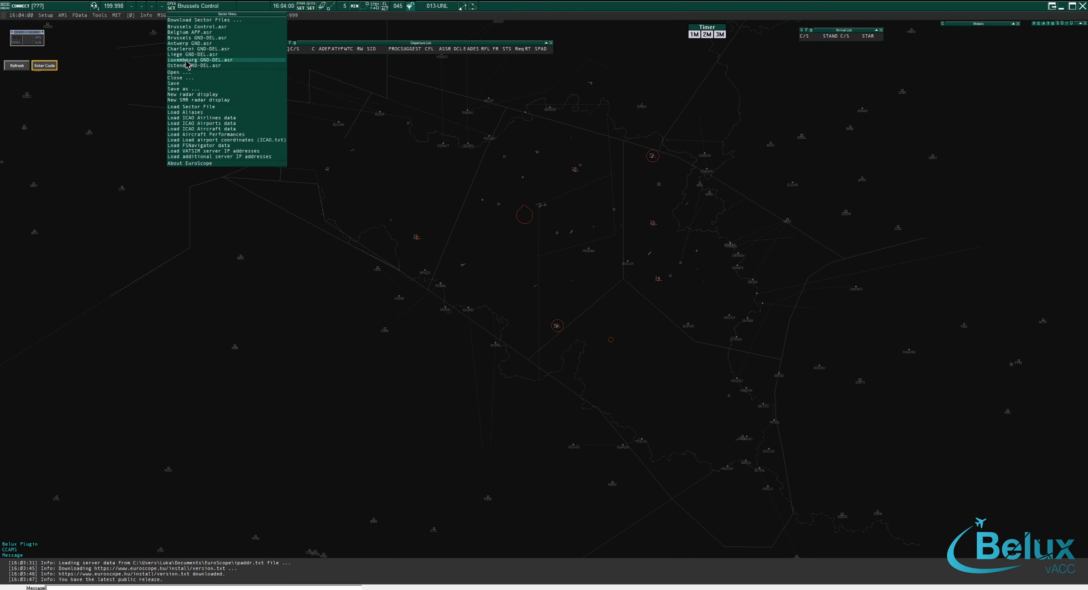
{"action": "left_click", "coordinate": [188, 38]}
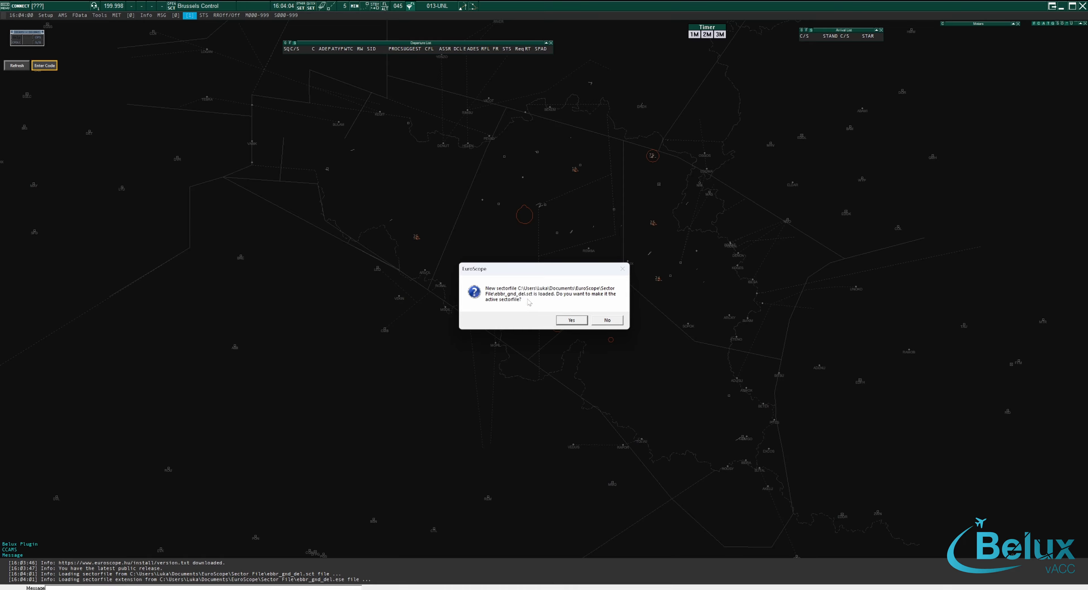
{"action": "left_click", "coordinate": [608, 320]}
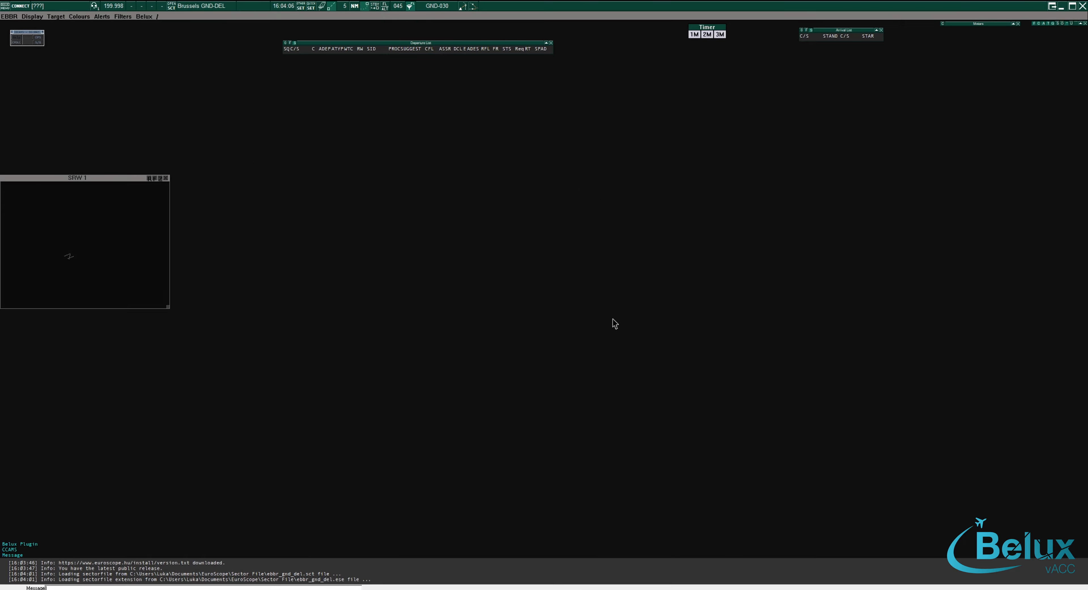